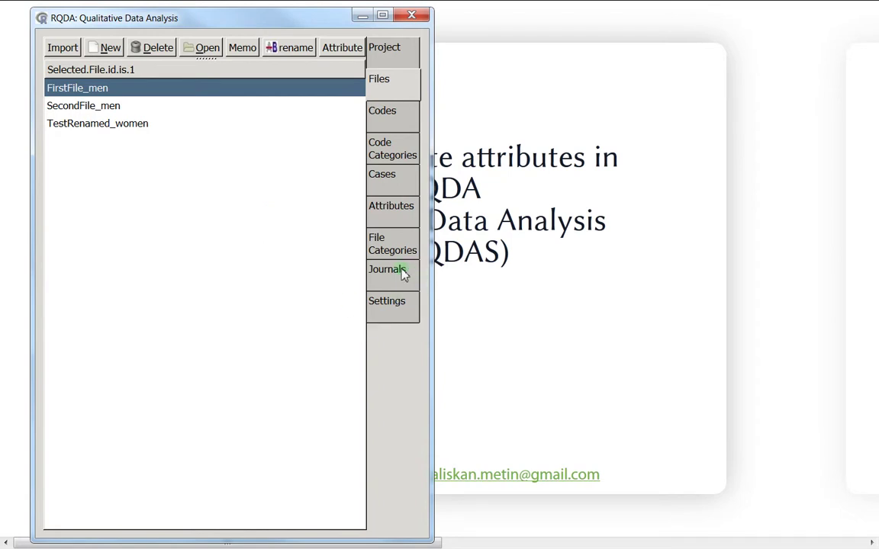
Look through the project's file categories, attributes, retrieval type options, cases, code categories and file list
left_click(402, 245)
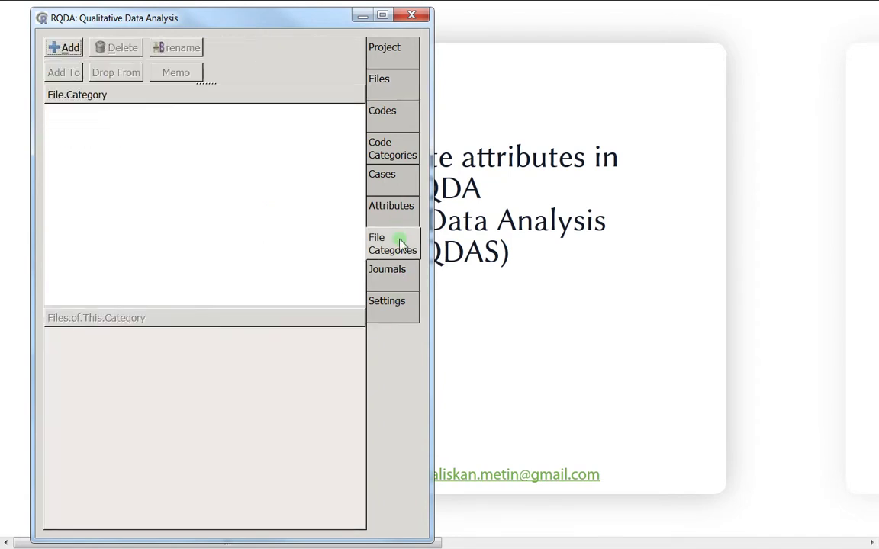
left_click(397, 213)
left_click(393, 257)
left_click(388, 302)
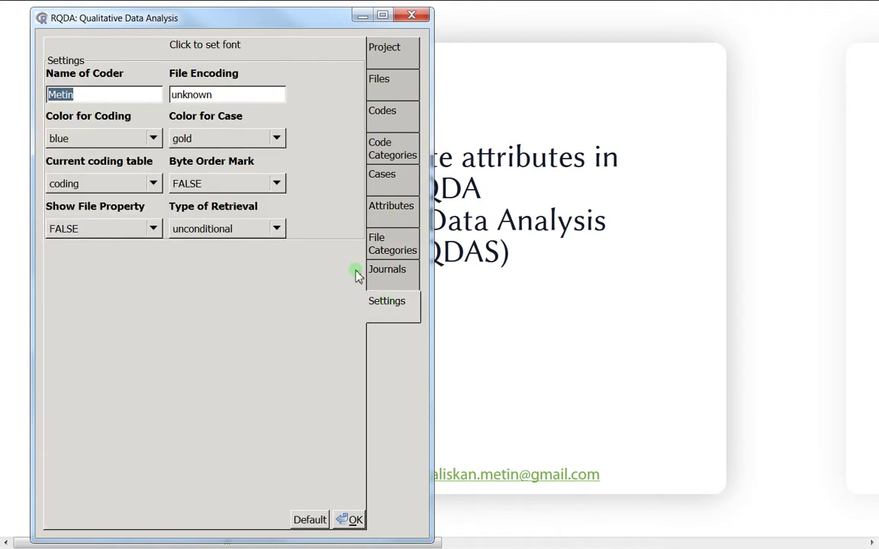
left_click(244, 228)
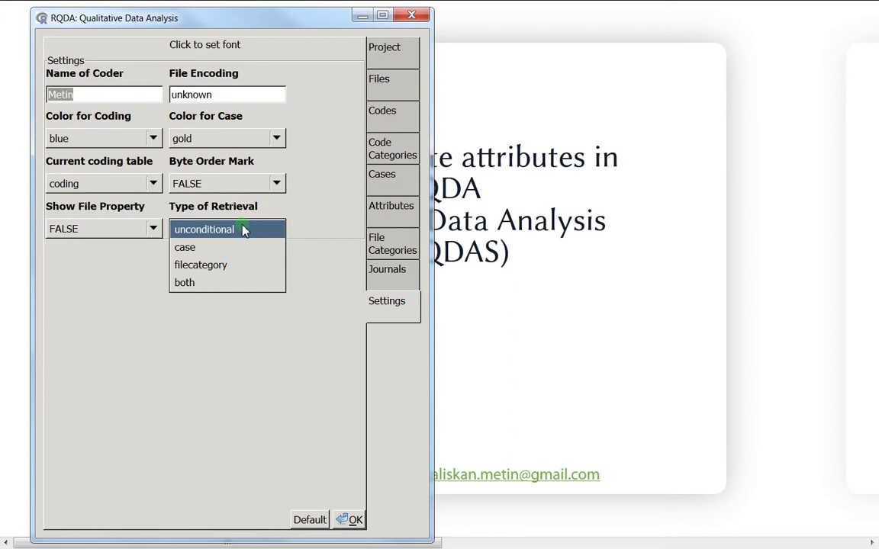
left_click(211, 253)
left_click(405, 174)
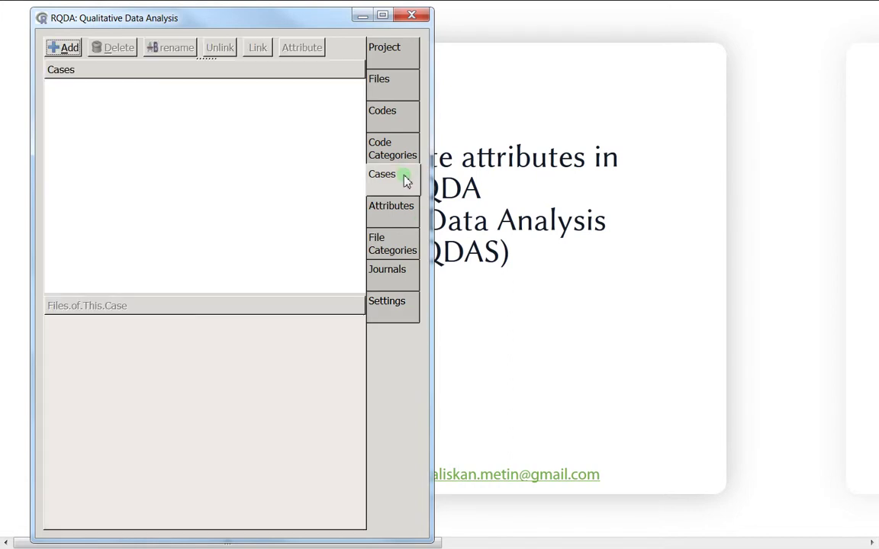
left_click(400, 151)
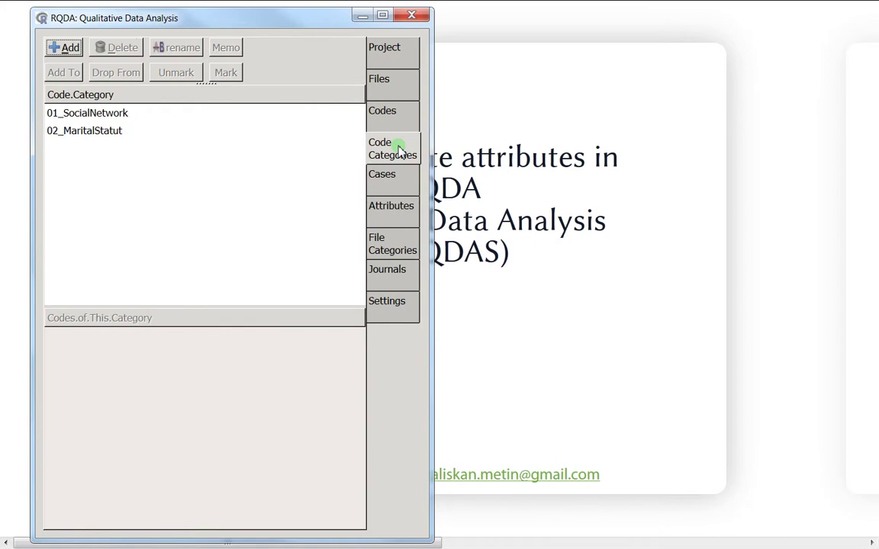
left_click(382, 120)
left_click(390, 86)
left_click(393, 50)
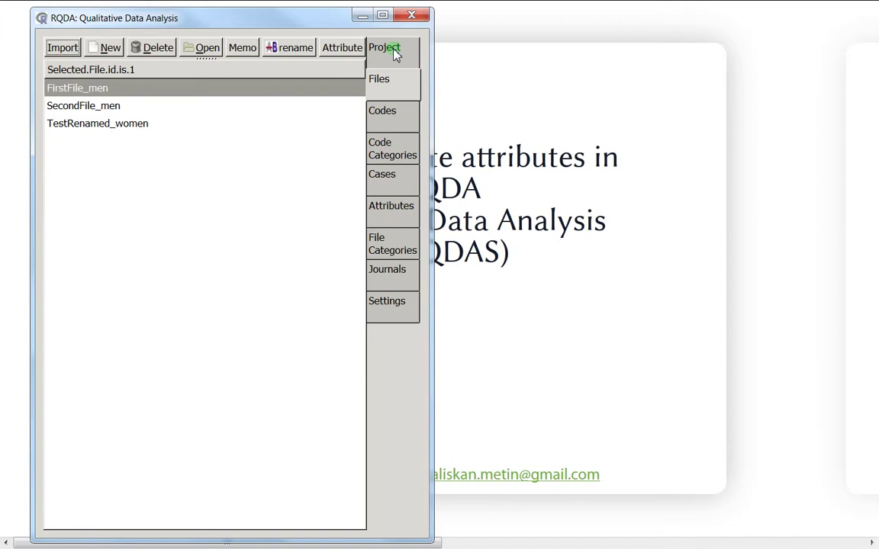
left_click(411, 216)
left_click(107, 108)
left_click(114, 125)
left_click(110, 107)
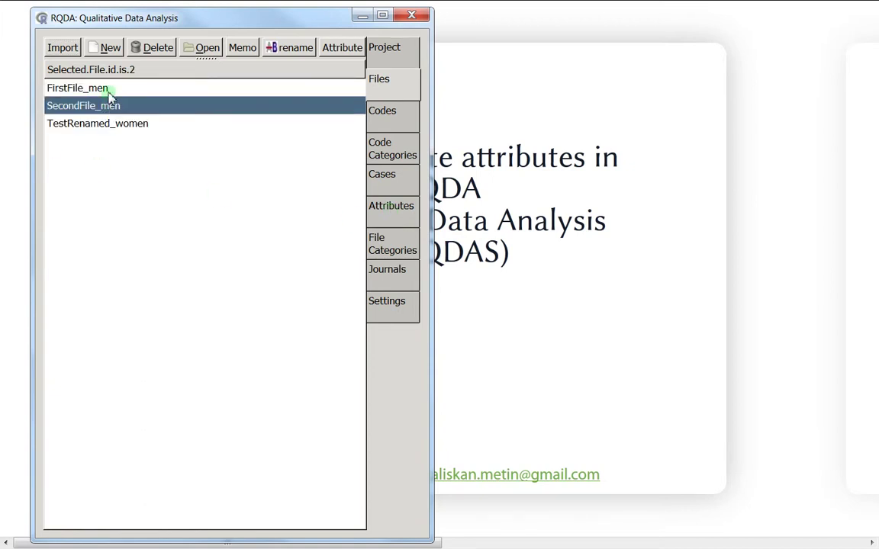
Rename the file FirstFile_men as FirstFile_men_junior
left_click(110, 90)
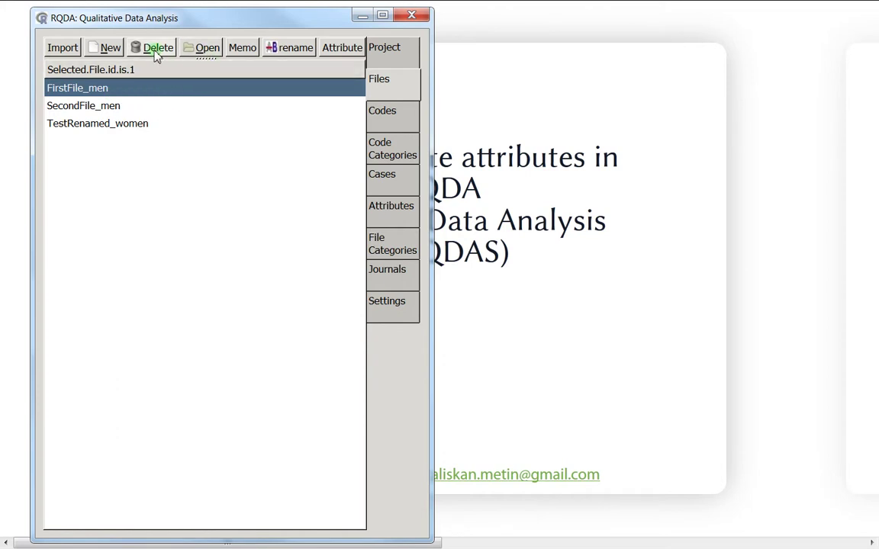
left_click(270, 55)
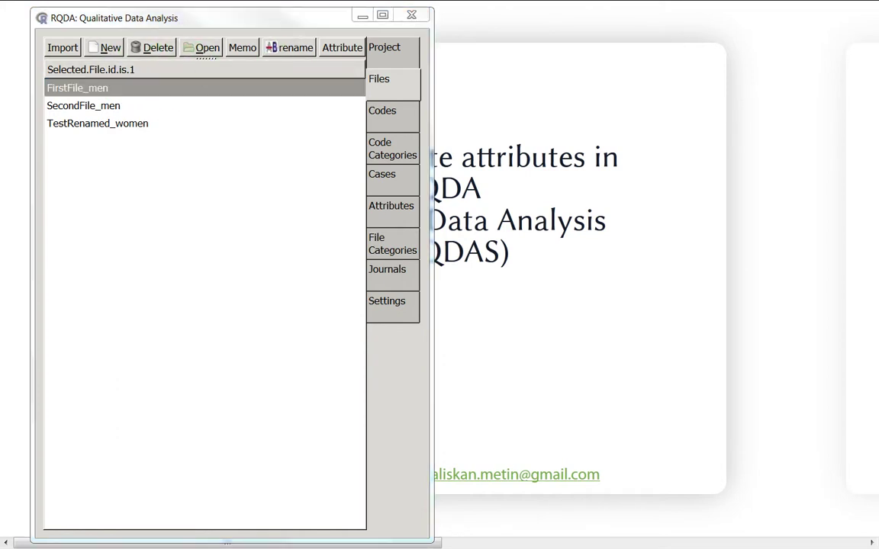
left_click_drag(461, 443, 609, 296)
key("End")
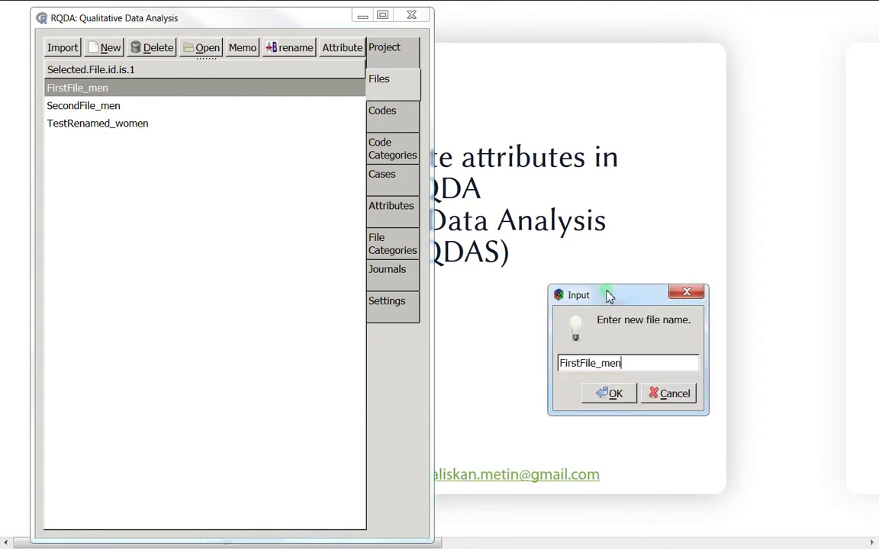
type("_junior")
left_click(615, 396)
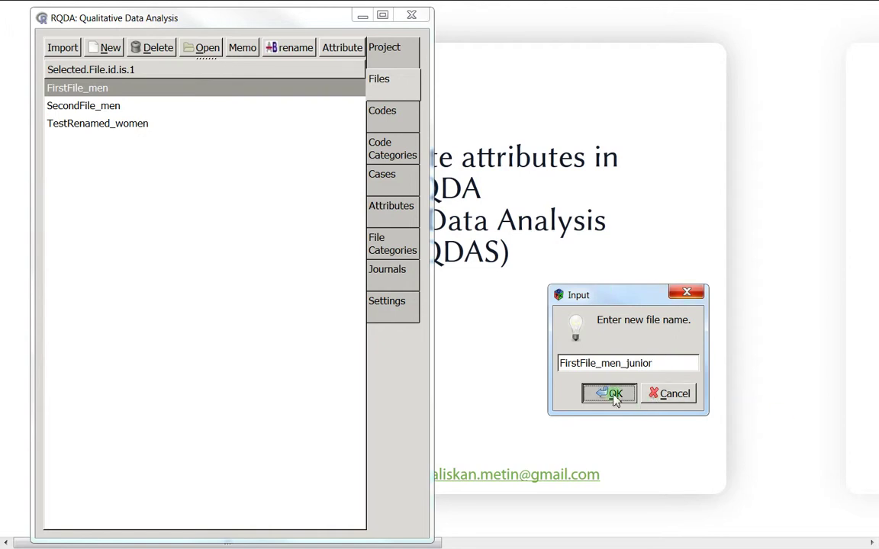
Rename the file SecondFile_men as SecondFile_men_middle
right_click(166, 105)
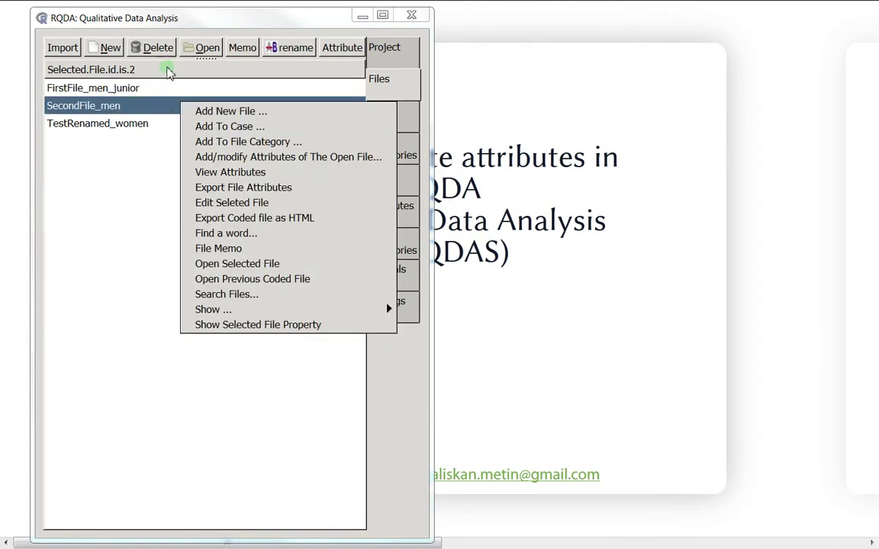
left_click(110, 51)
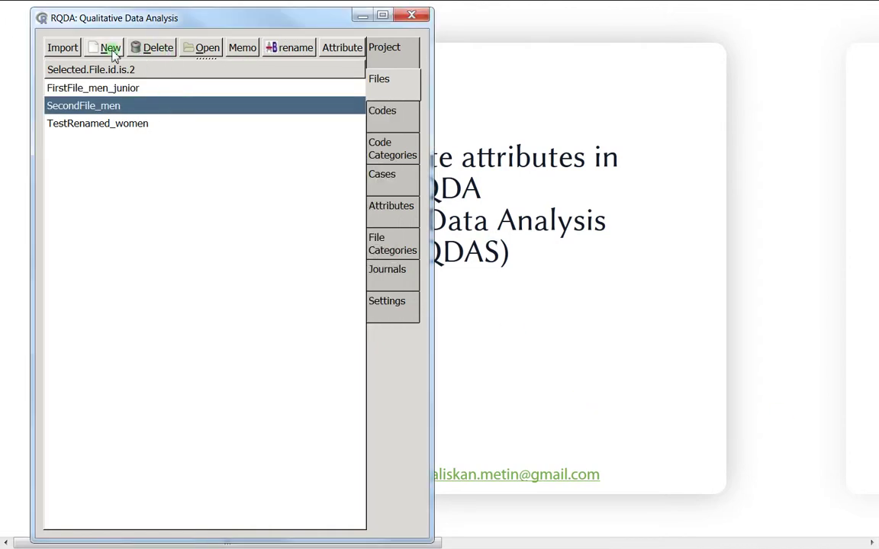
left_click(280, 55)
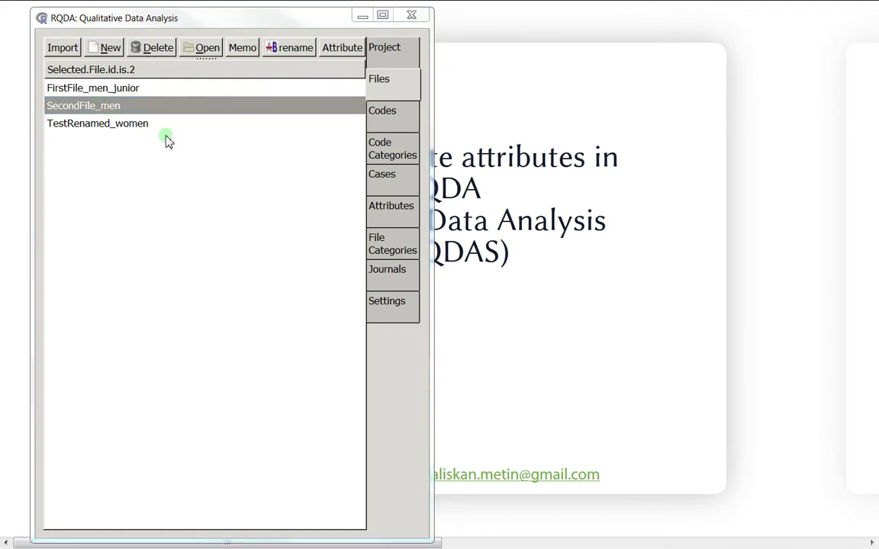
key("End")
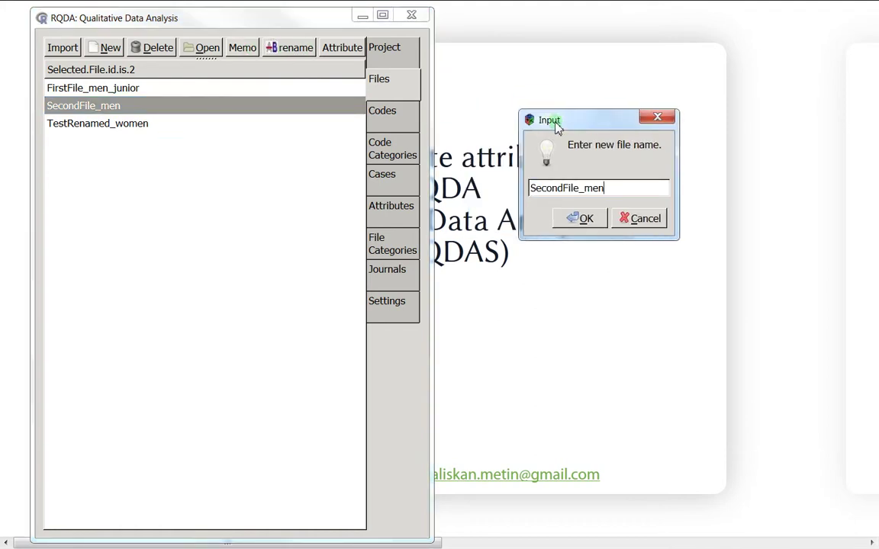
type("_middle")
left_click(588, 223)
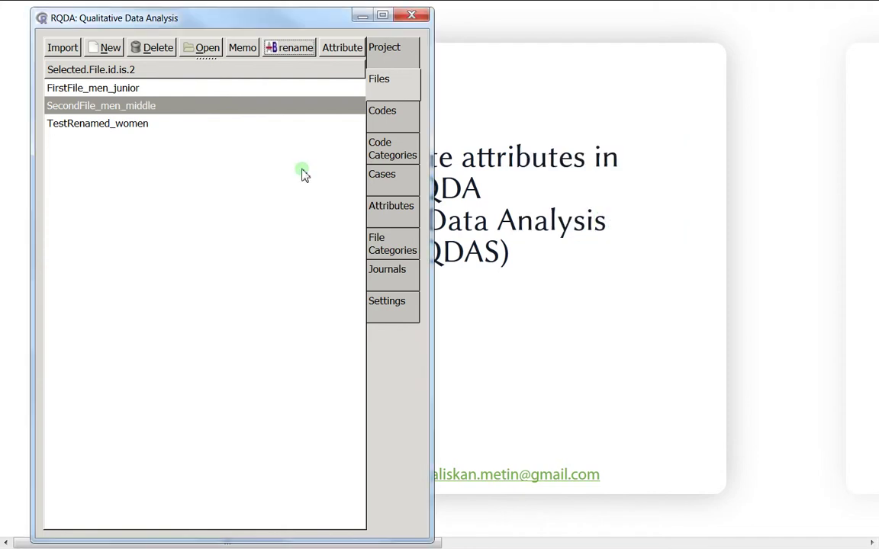
Change the second file's name to SecondFile_men_senior
left_click(290, 48)
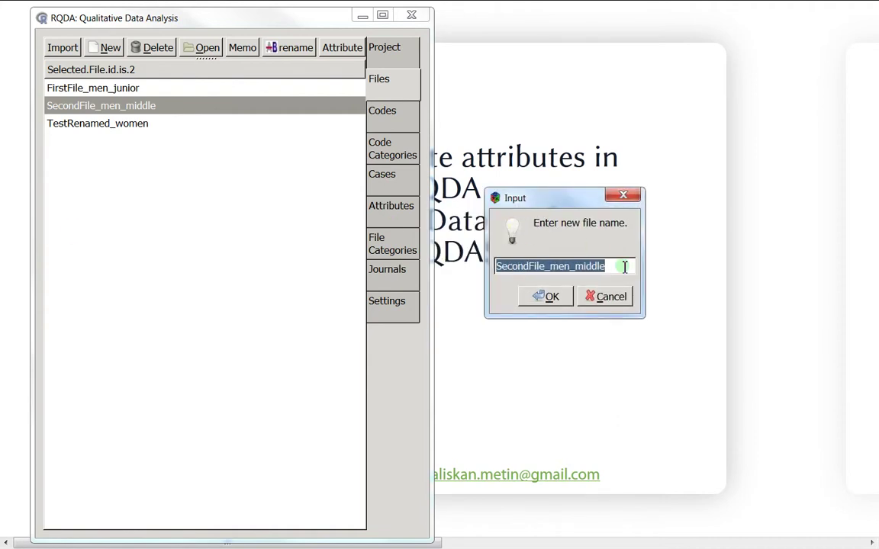
left_click(631, 262)
key("BackSpace")
key("BackSpace")
key("BackSpace")
key("BackSpace")
key("BackSpace")
key("BackSpace")
type("senior")
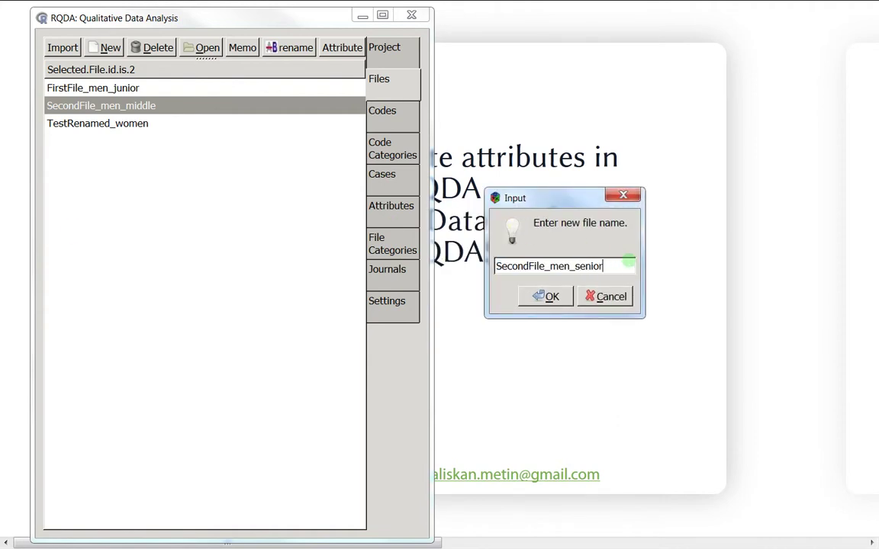
key("Return")
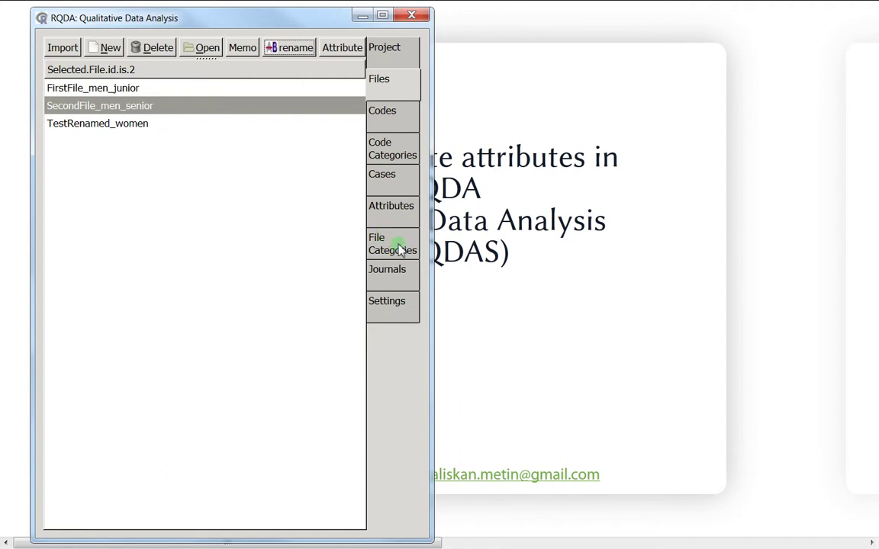
Add two cases to the project, named Men and Women
left_click(382, 183)
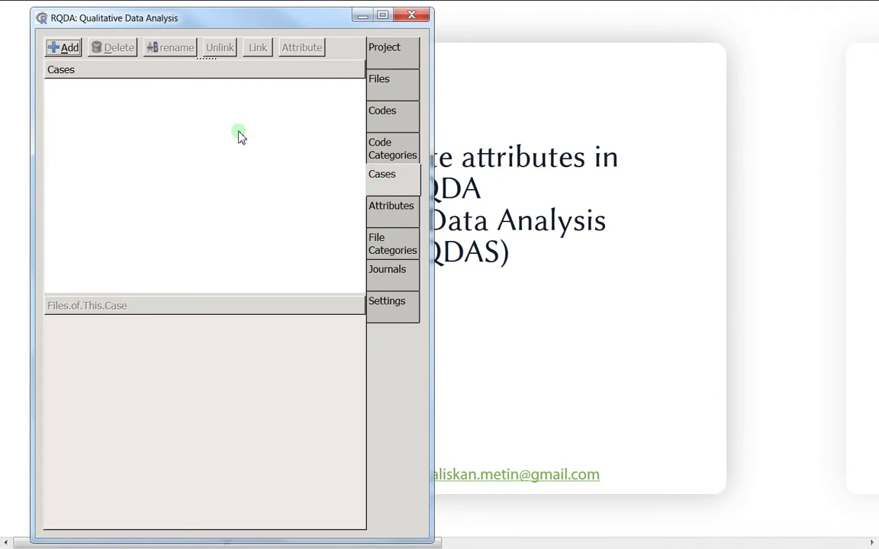
left_click(65, 47)
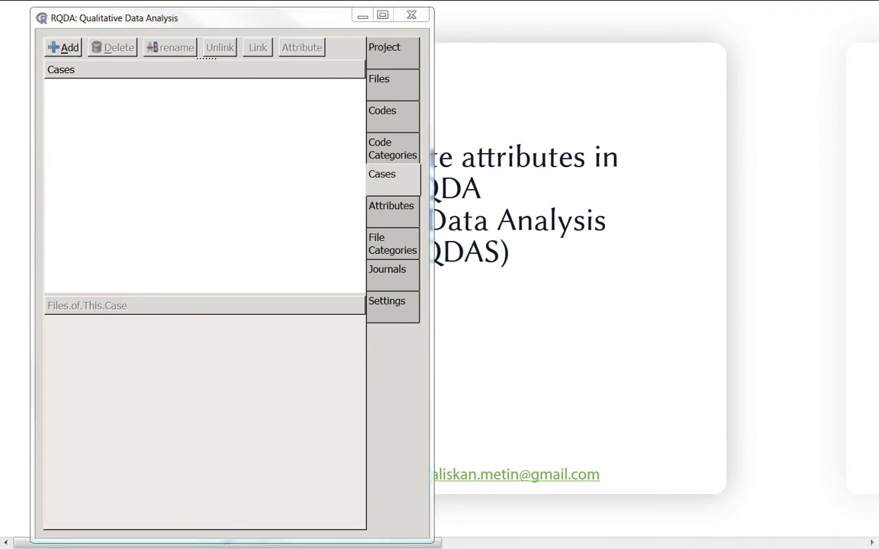
left_click_drag(697, 127, 691, 137)
type("Men")
left_click(678, 235)
type("Woment")
key("BackSpace")
left_click(666, 221)
Check which files are assigned to the Women and Men cases
left_click(106, 106)
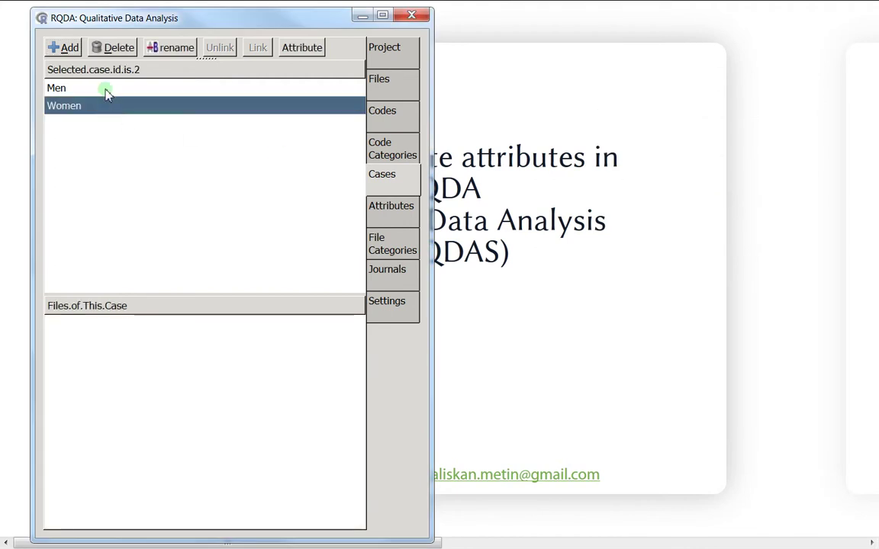
left_click(106, 89)
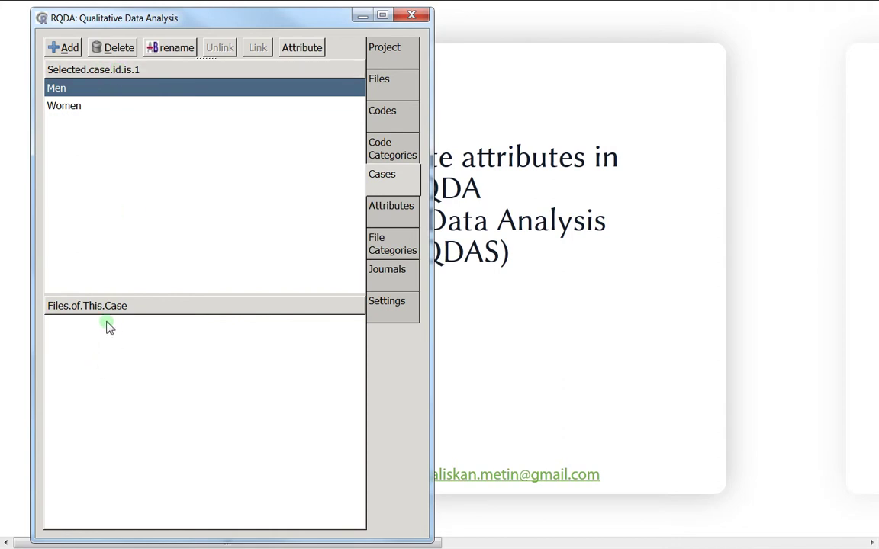
left_click(82, 108)
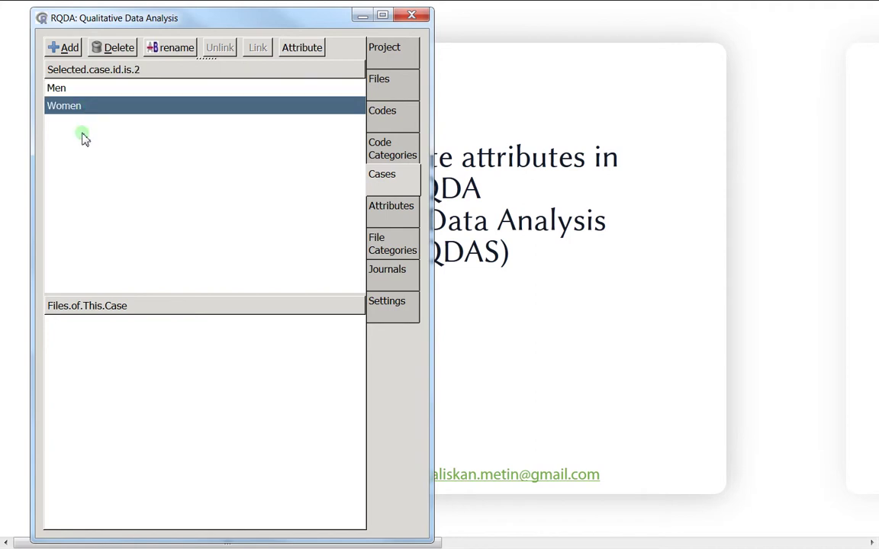
left_click(86, 91)
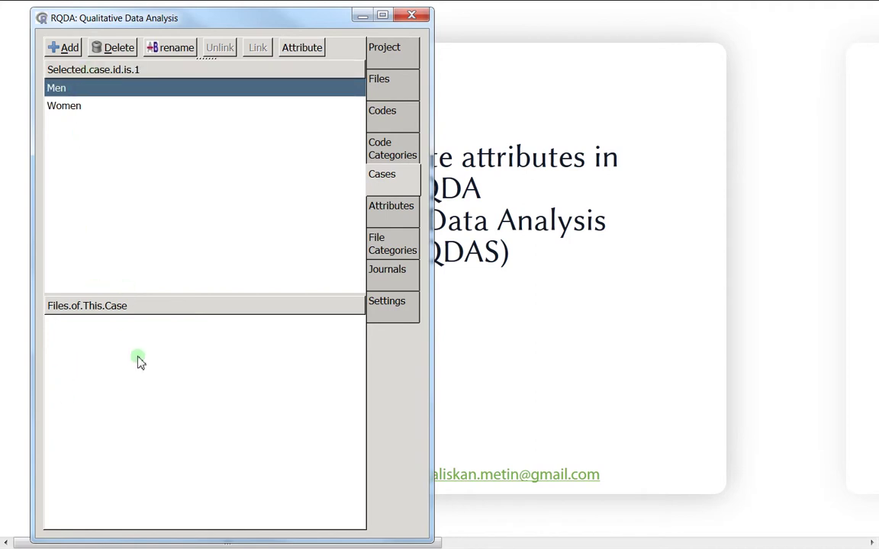
Add a new attribute named Gender to the project
left_click(382, 208)
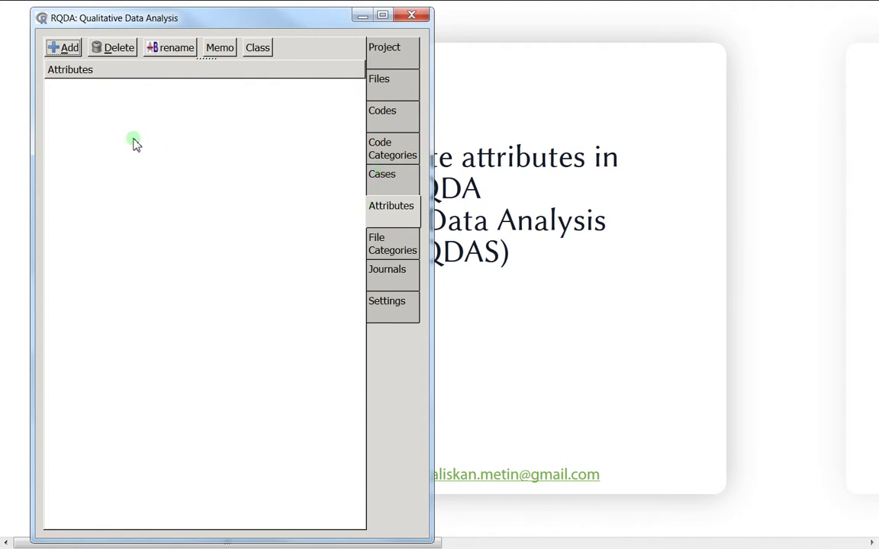
left_click(65, 56)
left_click_drag(501, 197, 730, 198)
type("Gender")
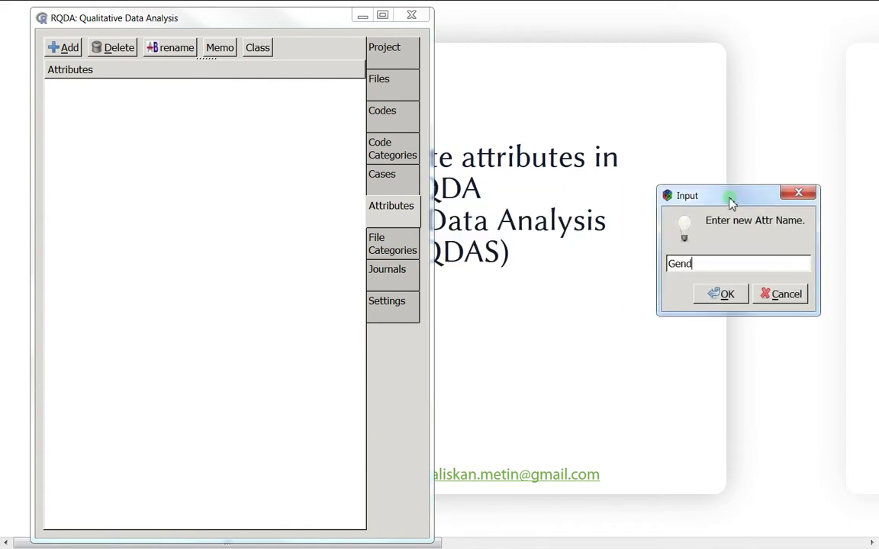
left_click(716, 293)
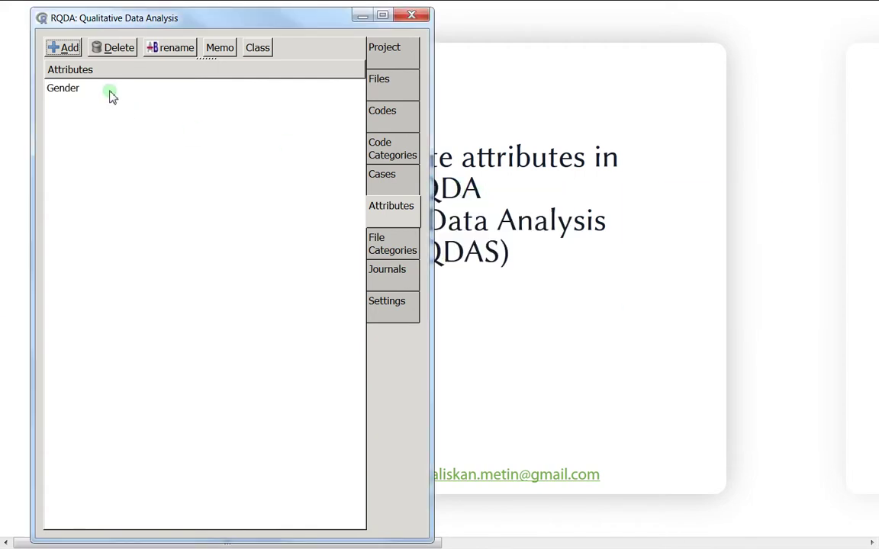
Add a second attribute named AgeCat to the project
left_click(67, 48)
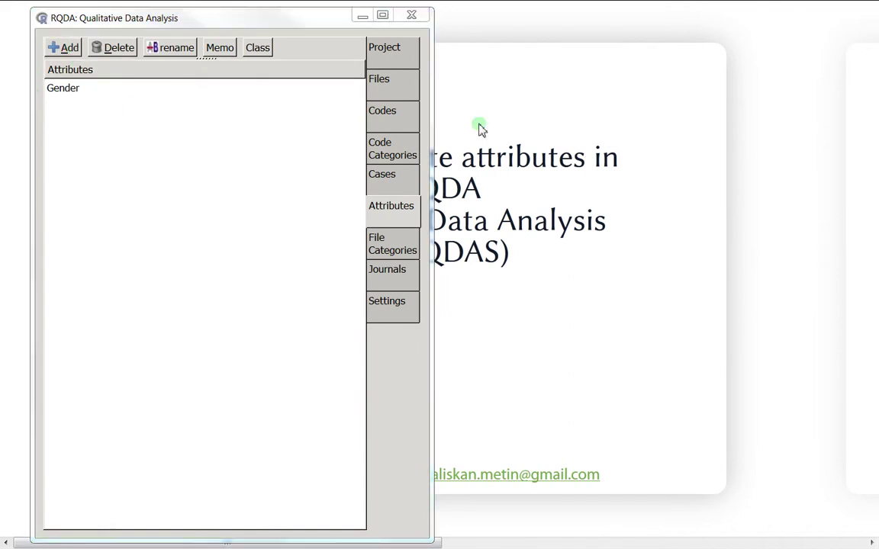
left_click_drag(9, 93, 532, 131)
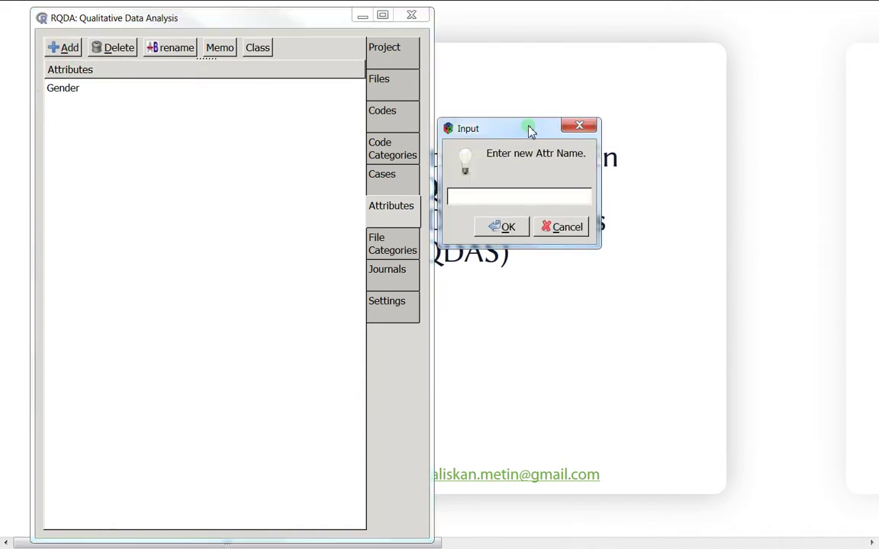
type("Age")
left_click(496, 227)
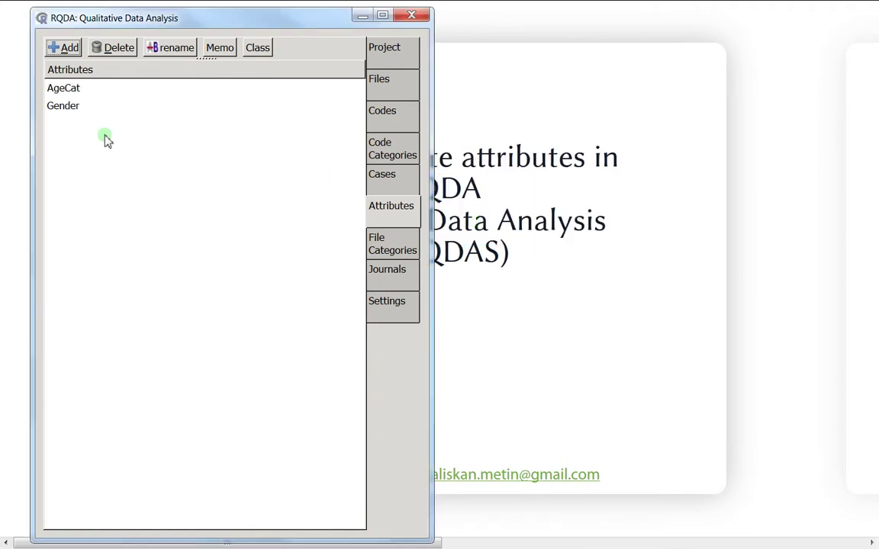
Set the class of the AgeCat attribute to numeric
left_click(108, 95)
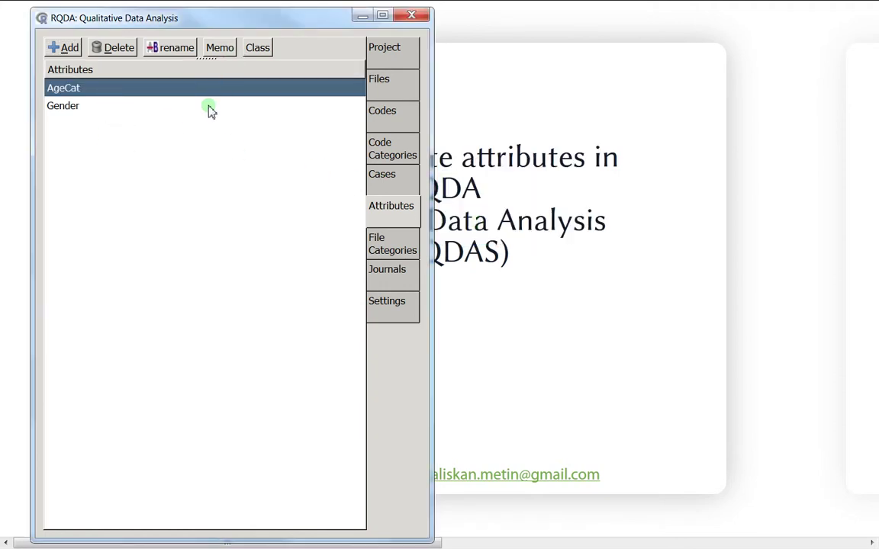
left_click(165, 107)
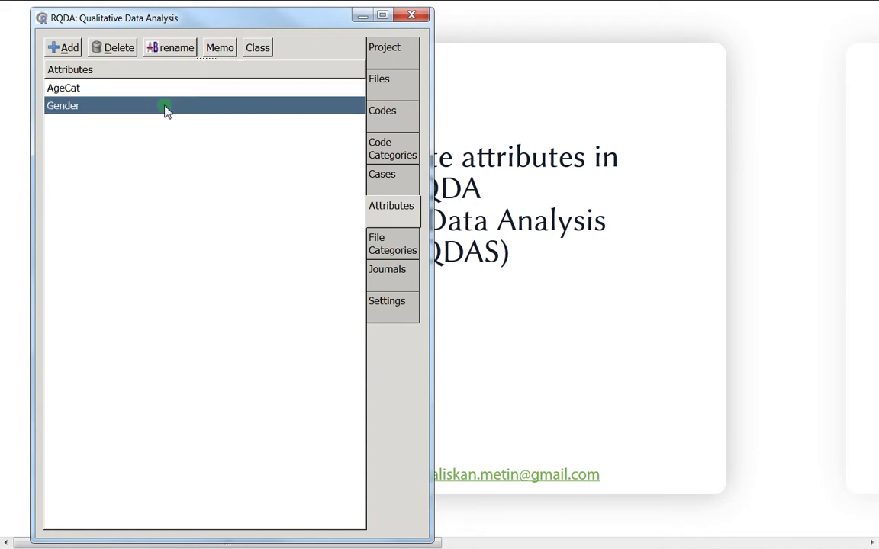
left_click(167, 89)
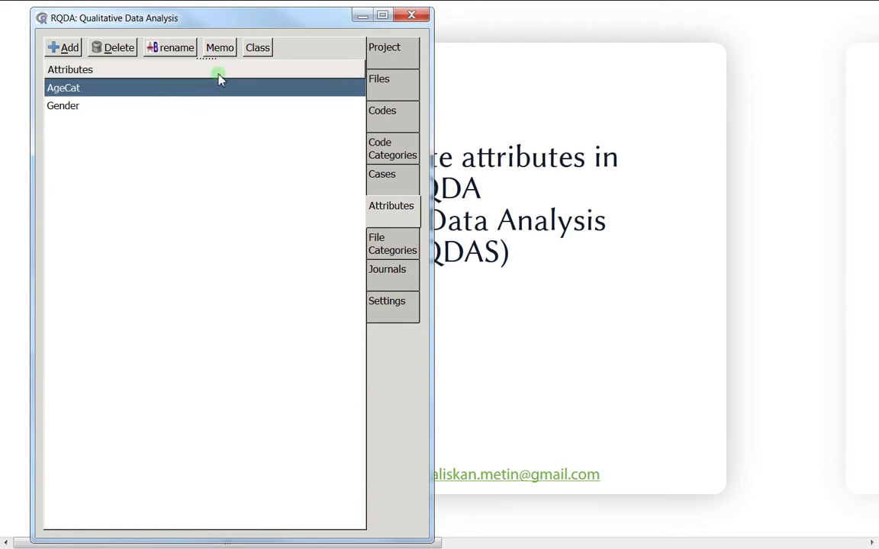
left_click(262, 52)
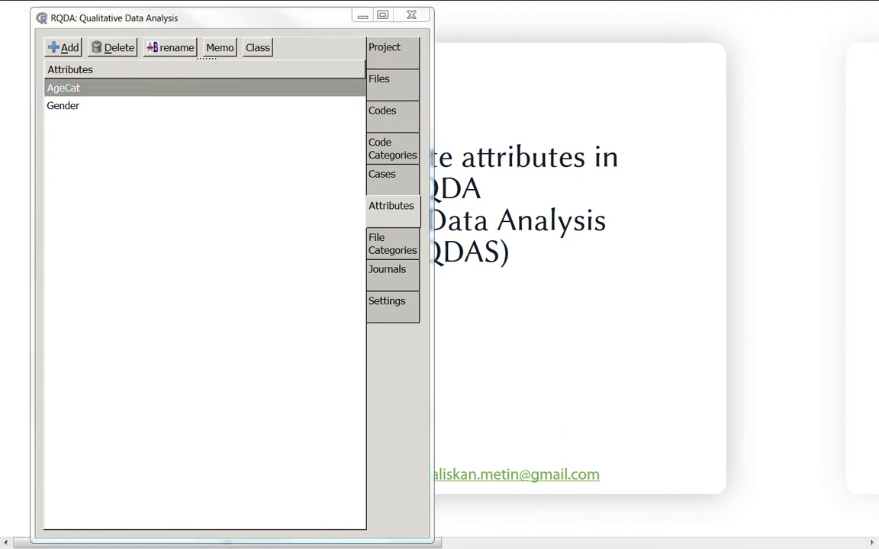
left_click_drag(663, 104, 610, 86)
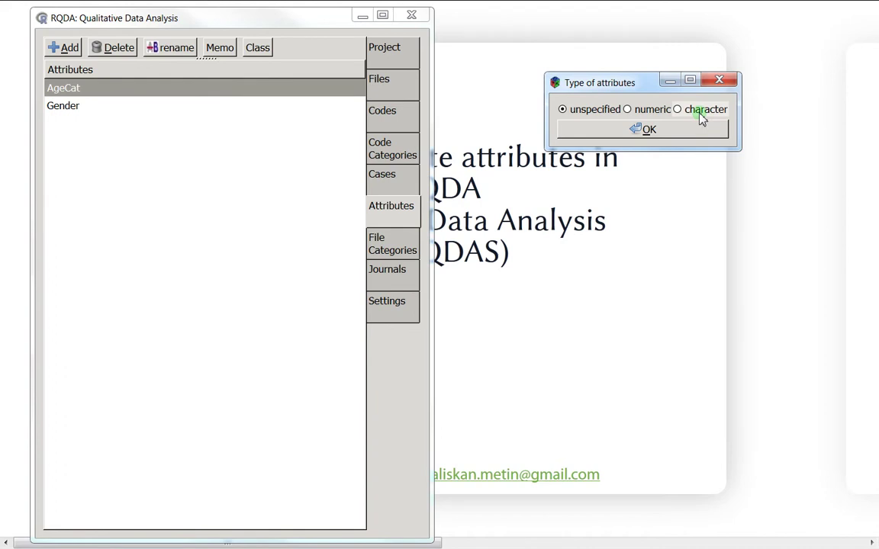
left_click(646, 114)
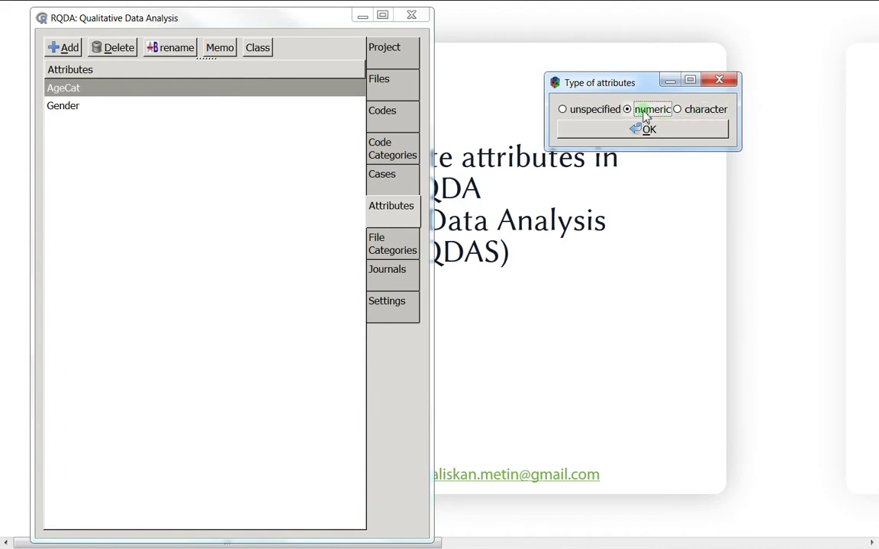
left_click(645, 135)
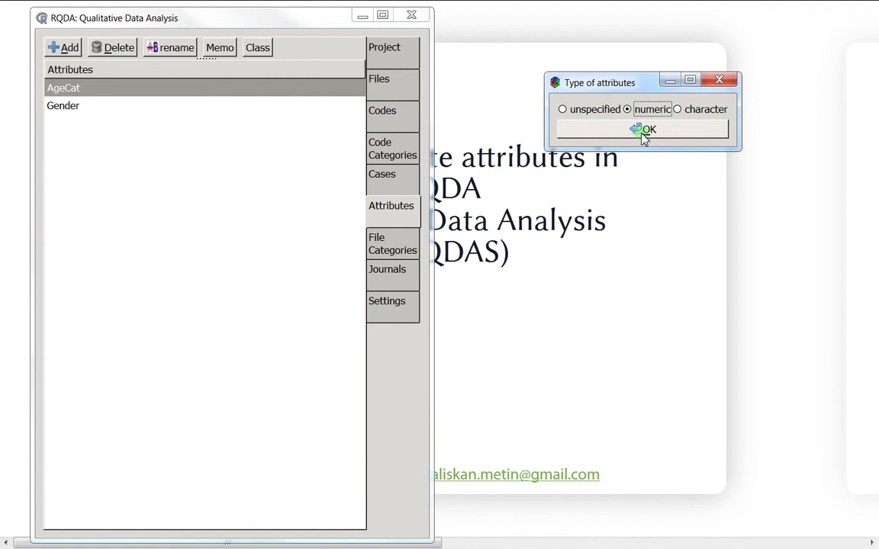
Specify the class of the Gender attribute
left_click(166, 110)
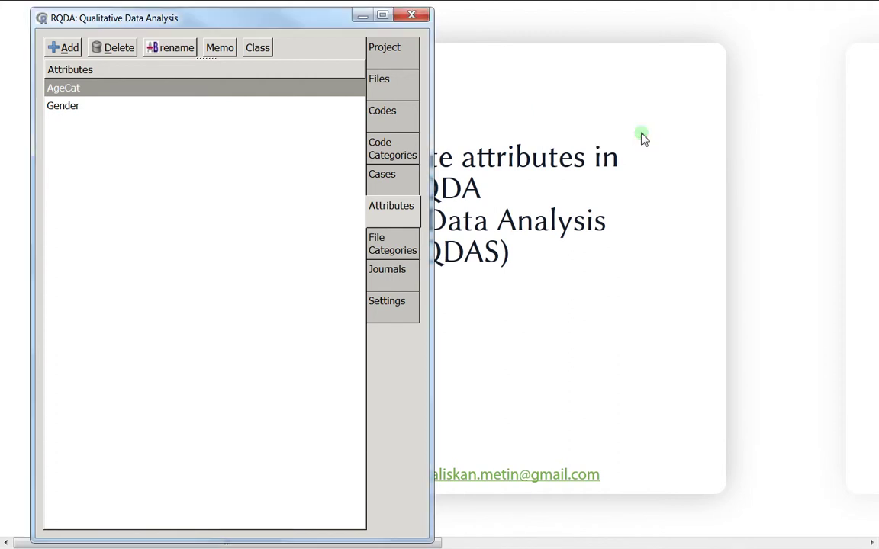
left_click(258, 50)
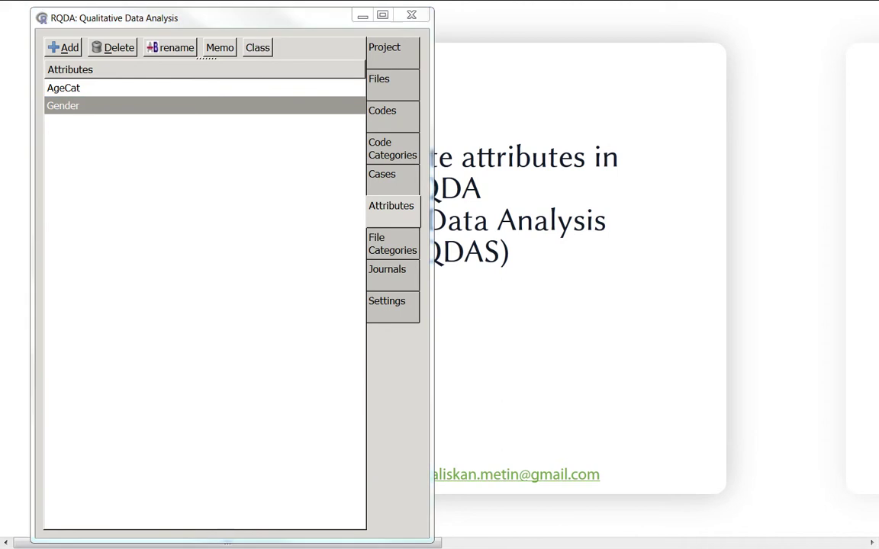
left_click(603, 113)
left_click(582, 146)
Write and save a memo for the AgeCat attribute listing the codes 1=junior, 2=middle and 3=senior, each on its own line
left_click(193, 101)
left_click(206, 89)
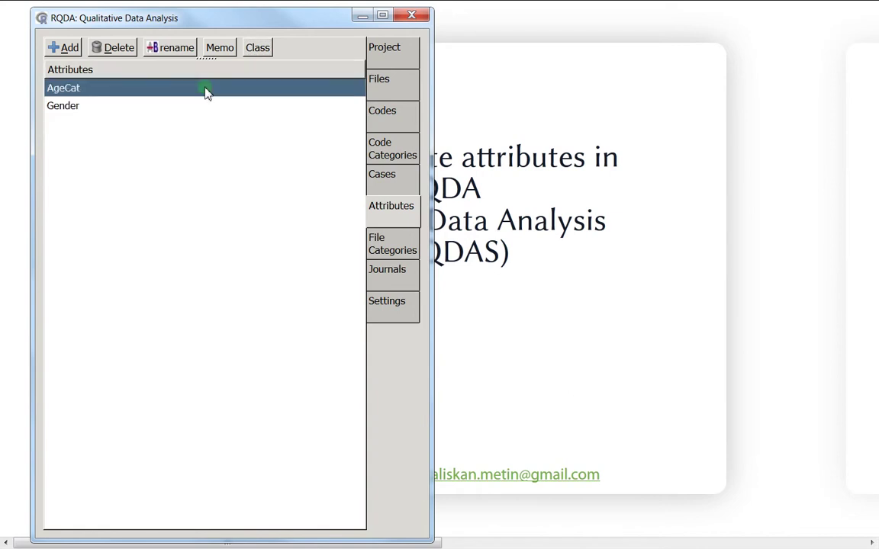
left_click(222, 49)
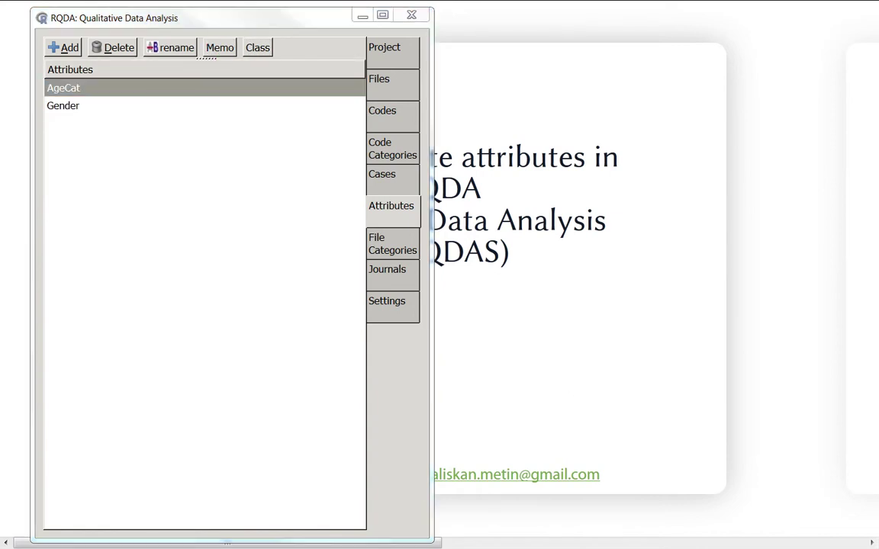
left_click_drag(261, 52, 569, 63)
left_click(599, 190)
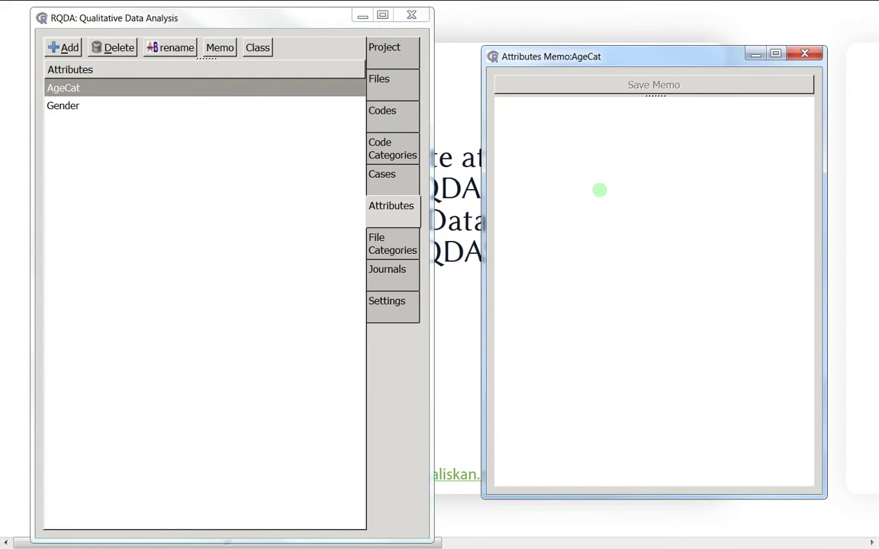
type("1=")
type("junior ")
type("2=mi")
type("ddle ")
type("3")
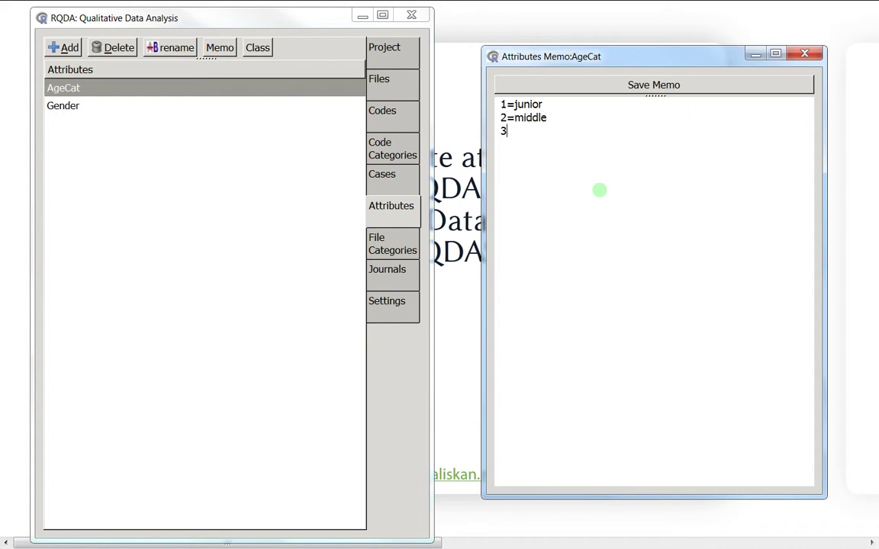
type("=senior")
left_click(688, 84)
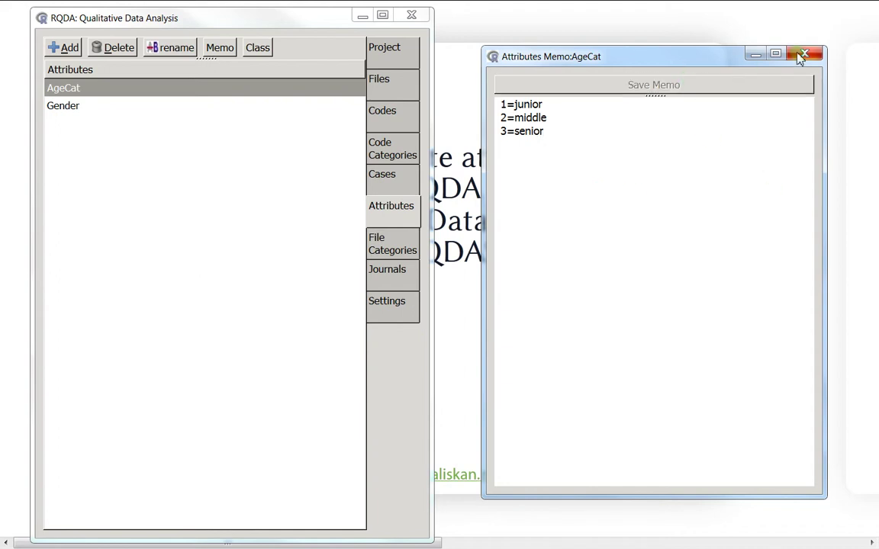
left_click(803, 55)
Write and save a memo for the Gender attribute listing the codes 1=men and 2=women on separate lines
left_click(69, 106)
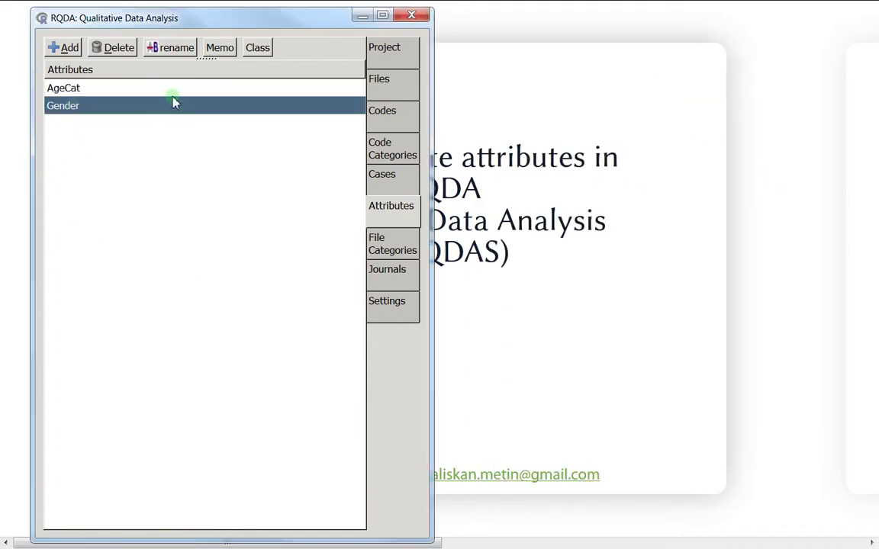
left_click(222, 48)
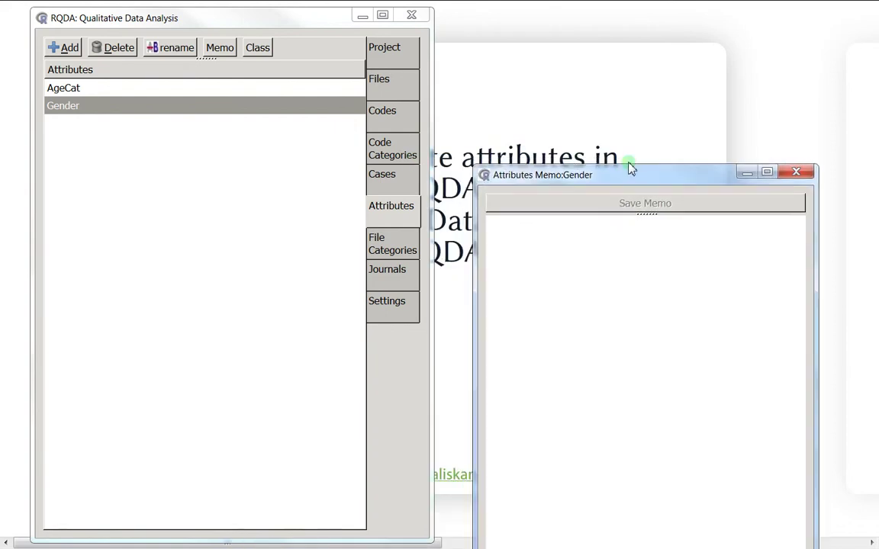
left_click_drag(623, 186, 605, 126)
left_click(555, 283)
type("1=")
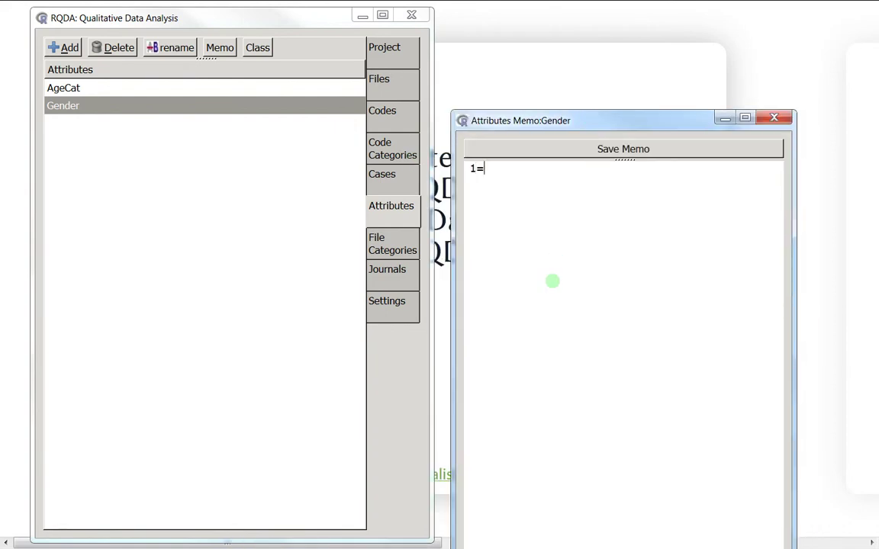
type("junior ")
type("2")
key("BackSpace")
key("BackSpace")
key("BackSpace")
key("BackSpace")
key("BackSpace")
key("BackSpace")
key("BackSpace")
key("BackSpace")
type("men ")
type("2=")
type("omen")
left_click(565, 150)
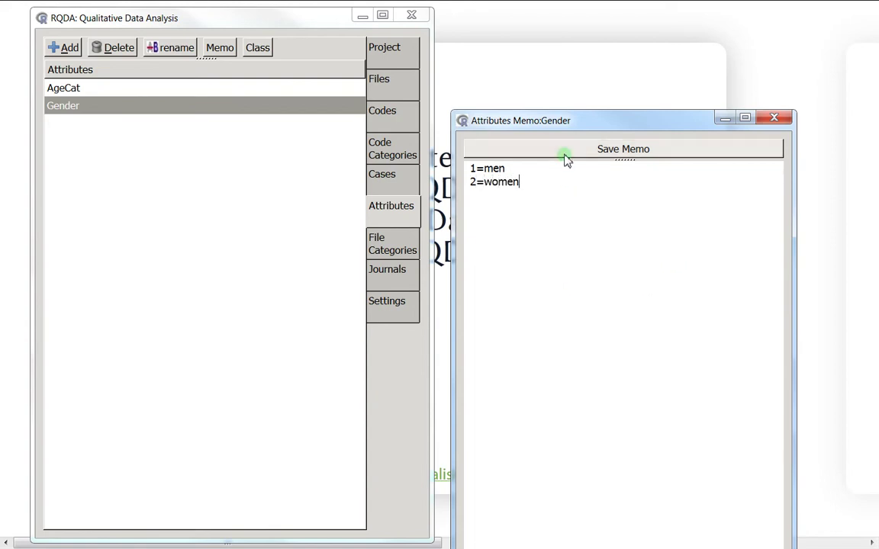
left_click(776, 119)
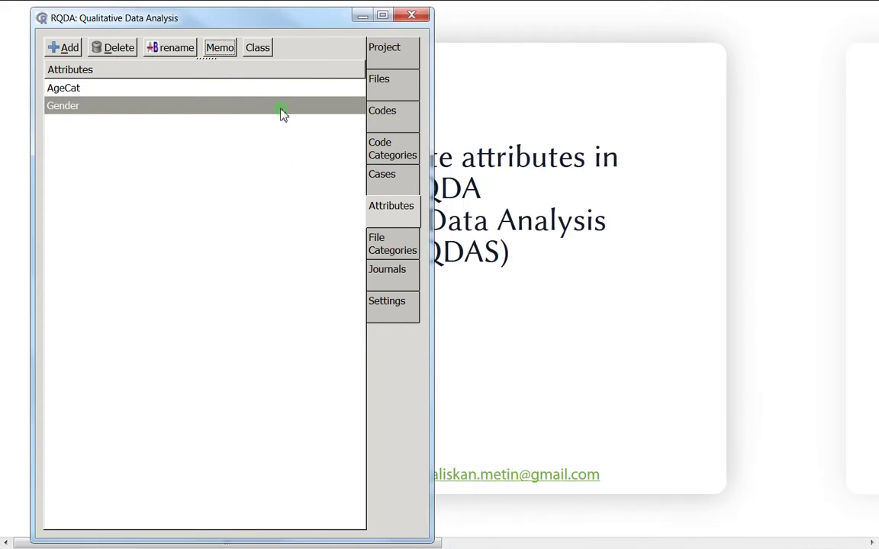
Check the class assigned to the AgeCat attribute
left_click(233, 90)
left_click(256, 48)
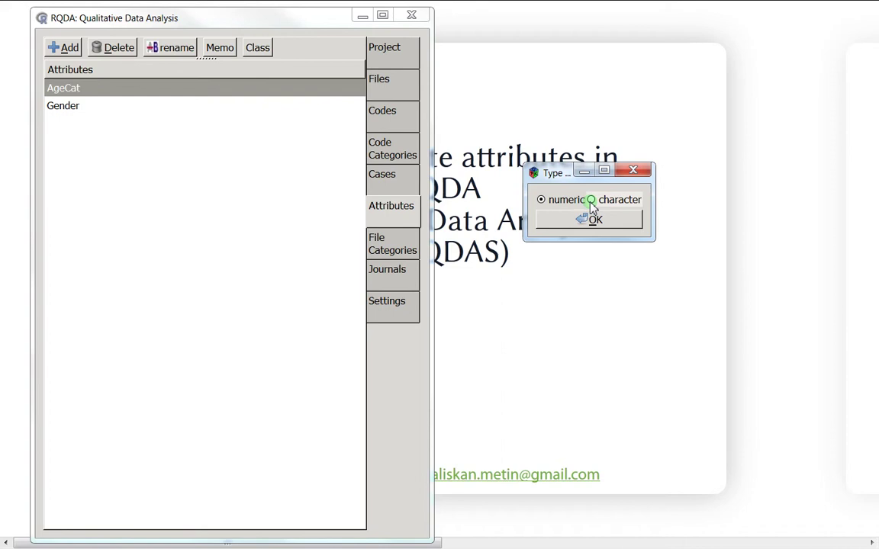
left_click(551, 201)
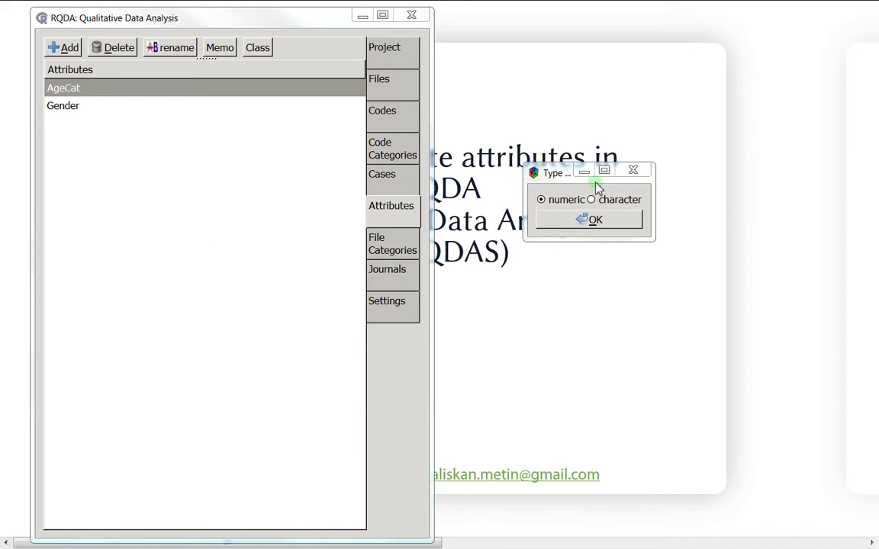
left_click(633, 170)
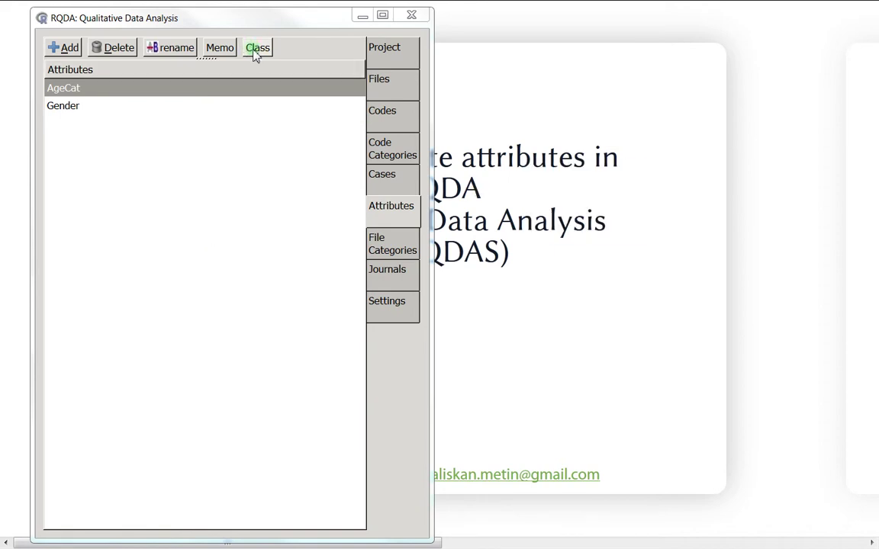
Add trial lines repeating the word junior below the code list in the AgeCat memo
left_click(222, 50)
left_click(567, 180)
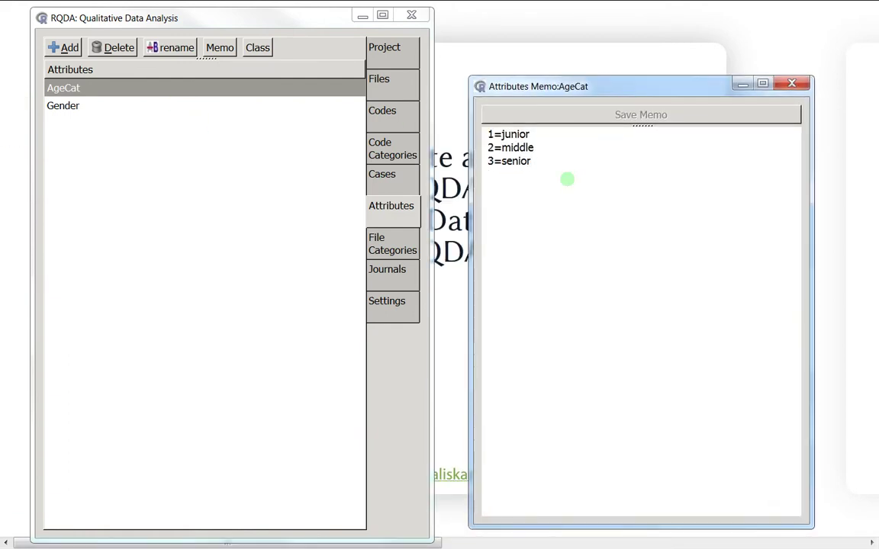
key("Return")
type("junio")
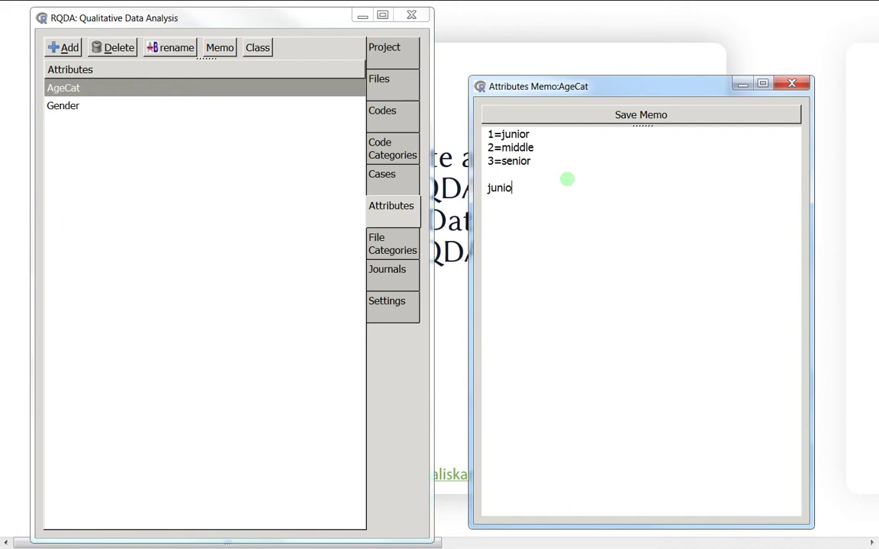
type("r junior")
key("Return")
type("junior junio")
key("BackSpace")
key("BackSpace")
type("ioor")
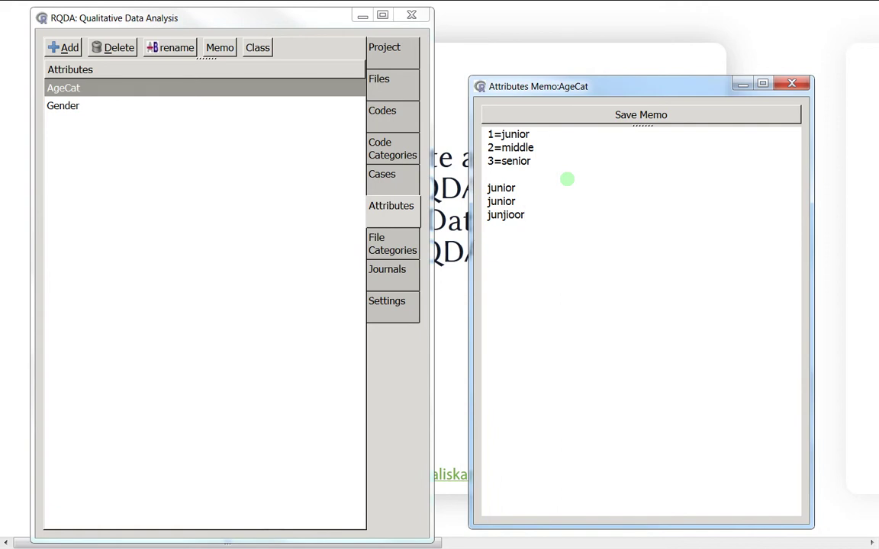
Delete the trial lines from the AgeCat memo and save it
left_click_drag(551, 214, 480, 177)
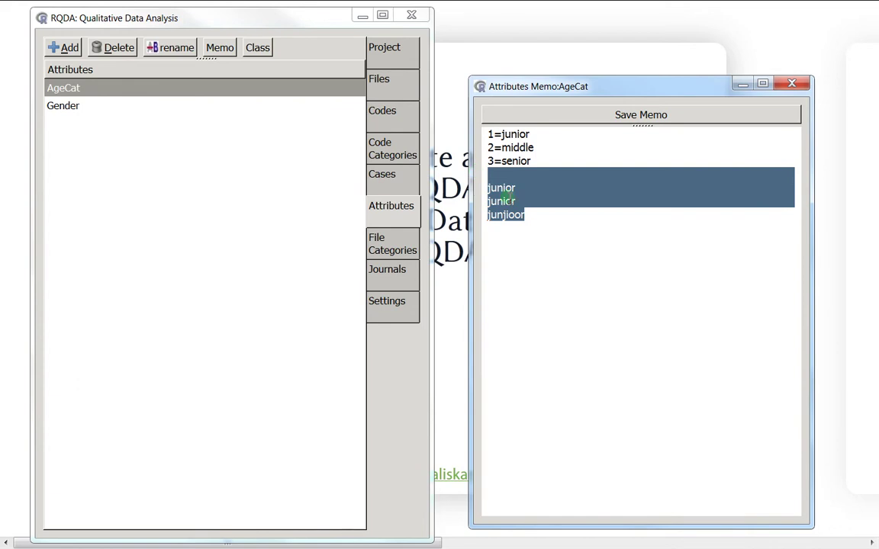
key("BackSpace")
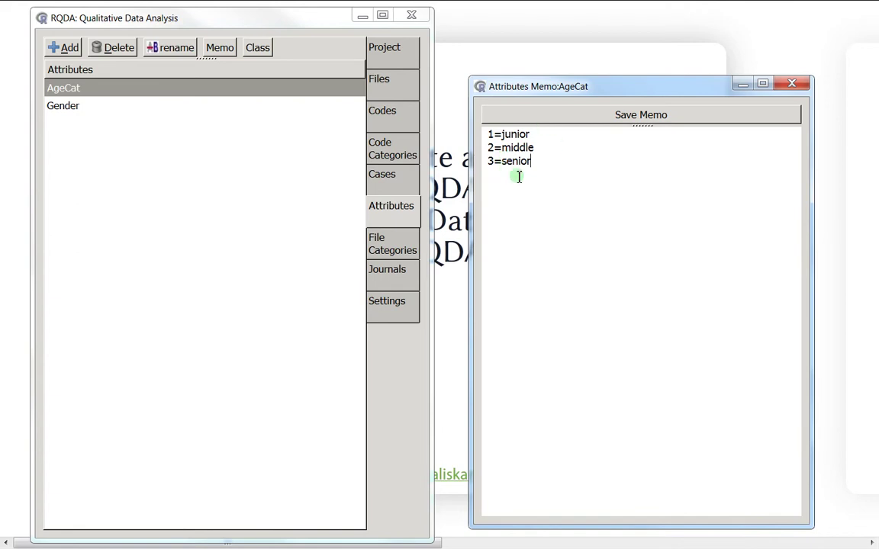
left_click(576, 118)
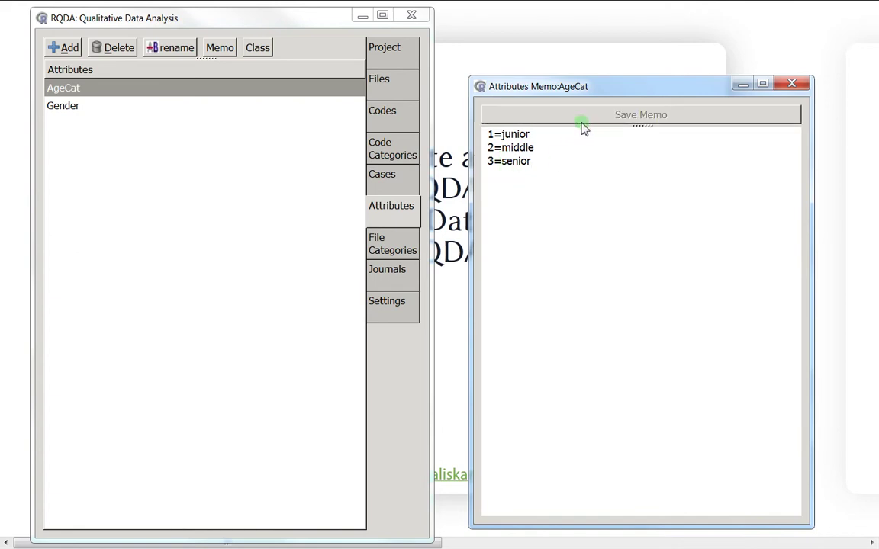
left_click(793, 84)
Review the project's file names against the AgeCat and Gender attributes
left_click(388, 79)
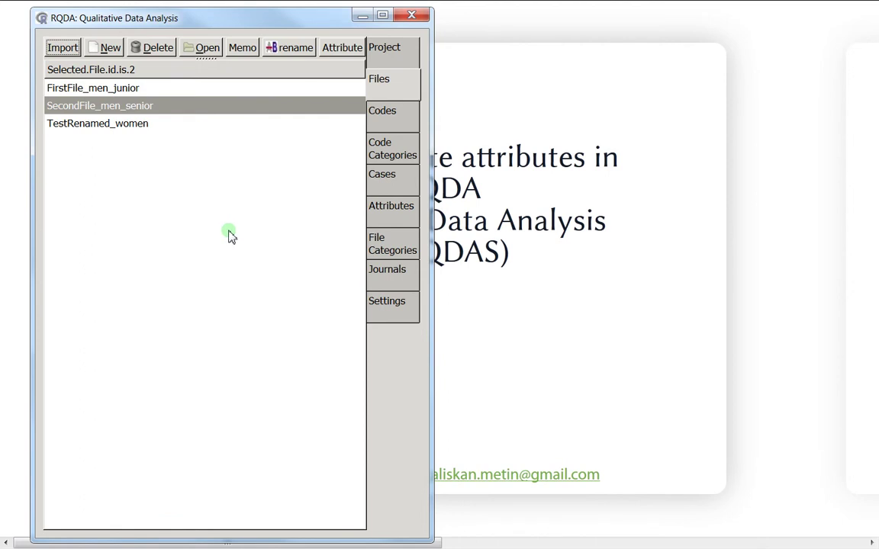
left_click(141, 90)
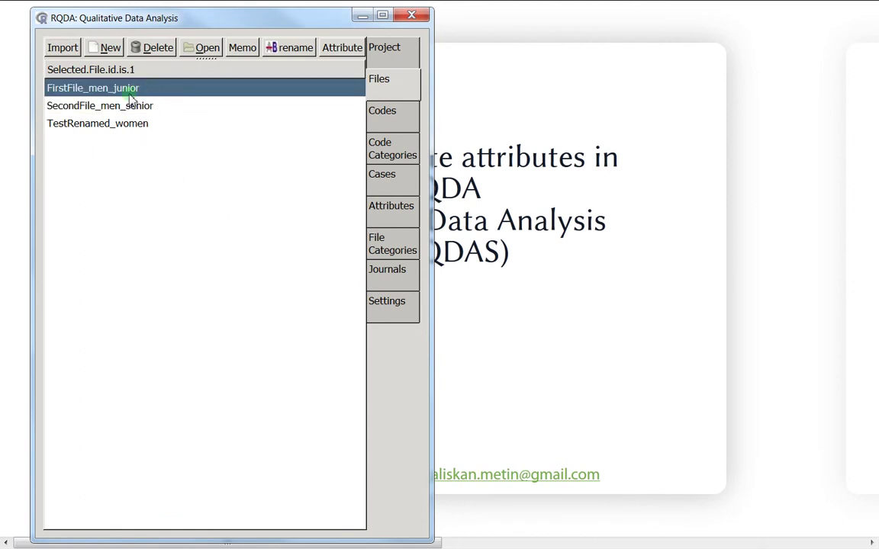
left_click(393, 205)
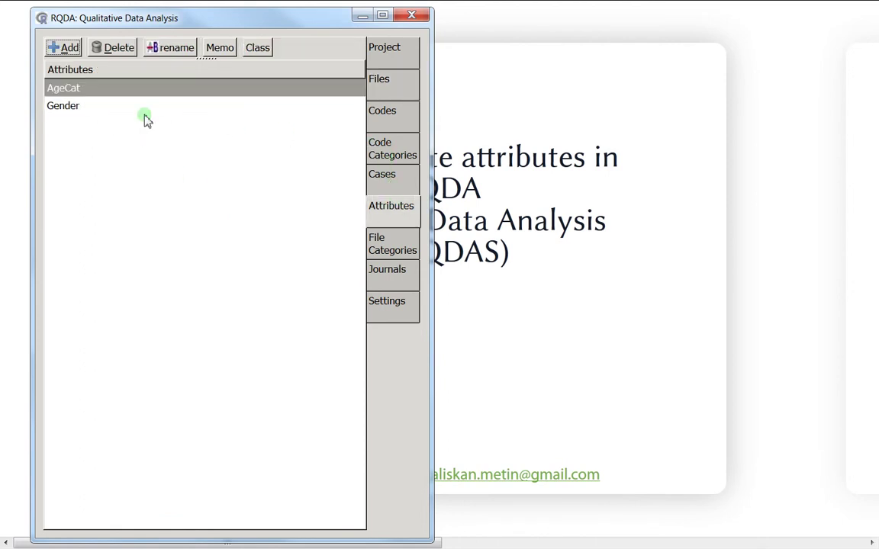
left_click(139, 107)
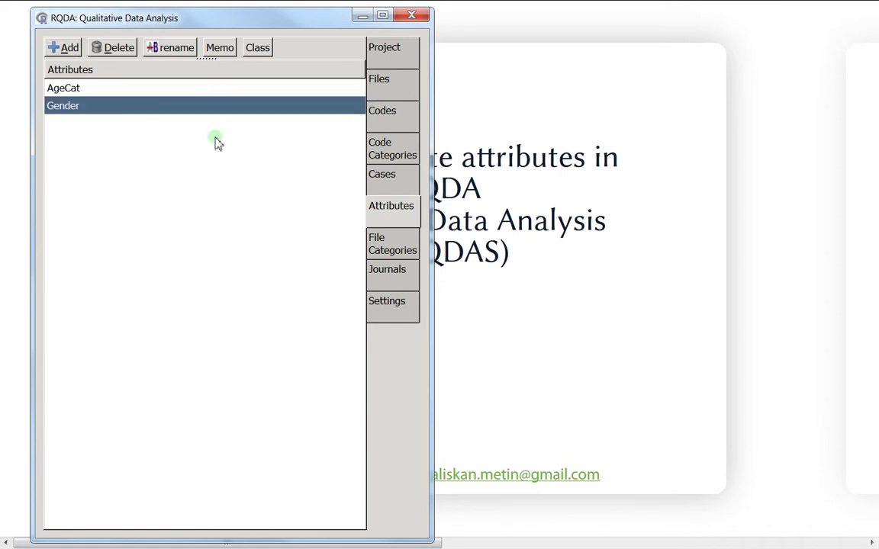
double_click(151, 110)
left_click(167, 142)
left_click(148, 111)
left_click(151, 88)
left_click(148, 107)
Set the Gender attribute of the file FirstFile_men_junior to 1 and save it
left_click(387, 88)
left_click(175, 90)
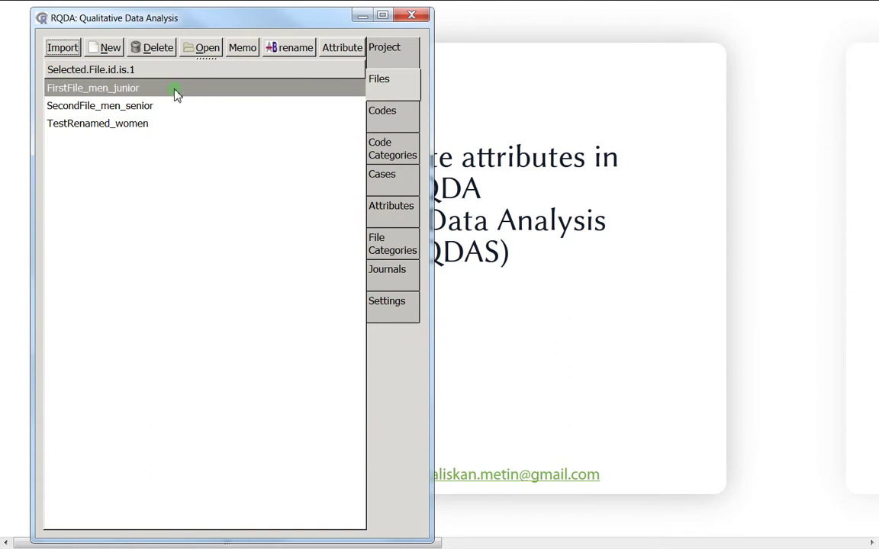
left_click(159, 105)
left_click(172, 90)
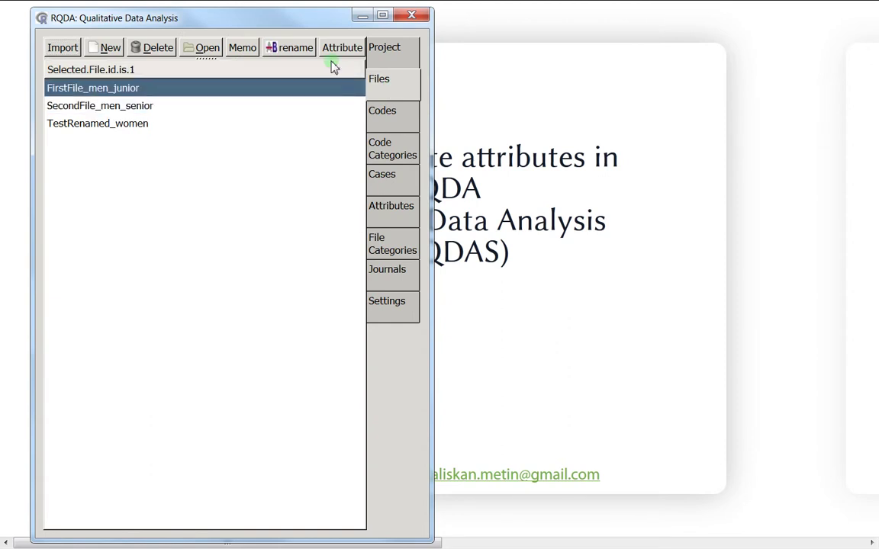
left_click(336, 52)
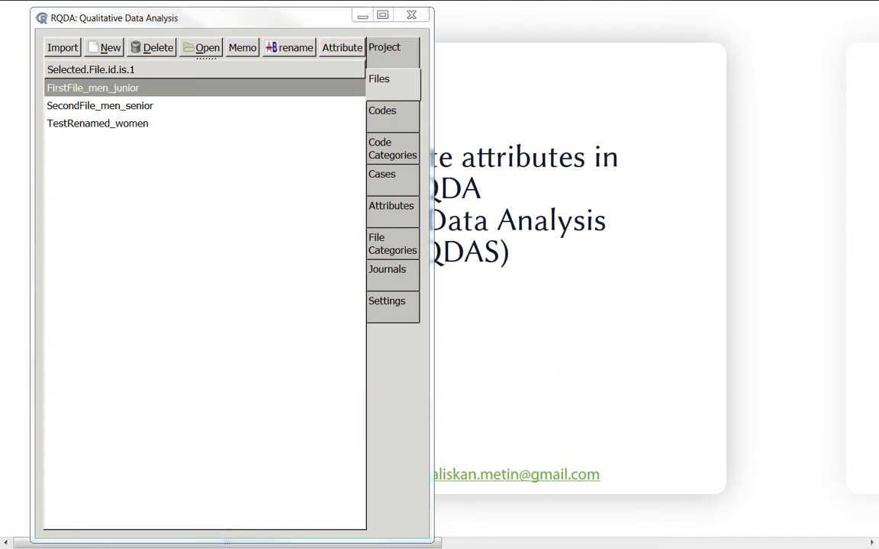
double_click(571, 138)
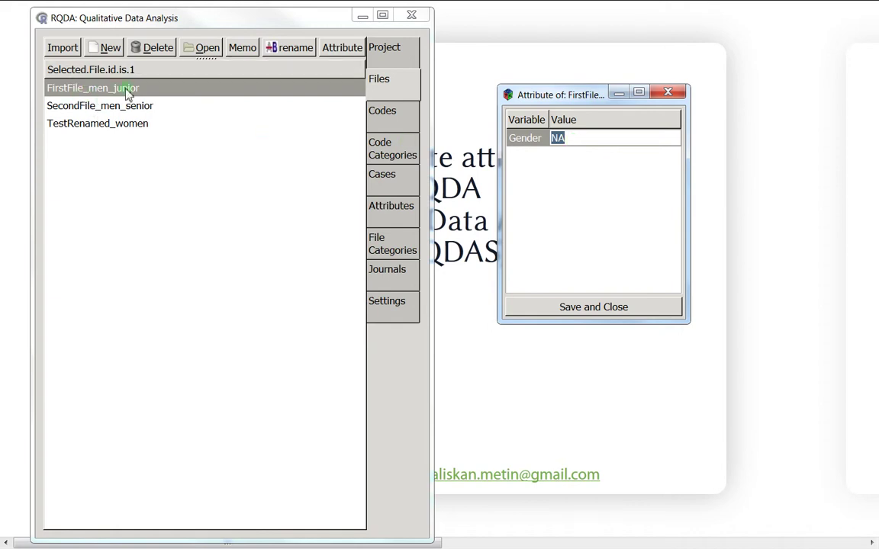
type("1")
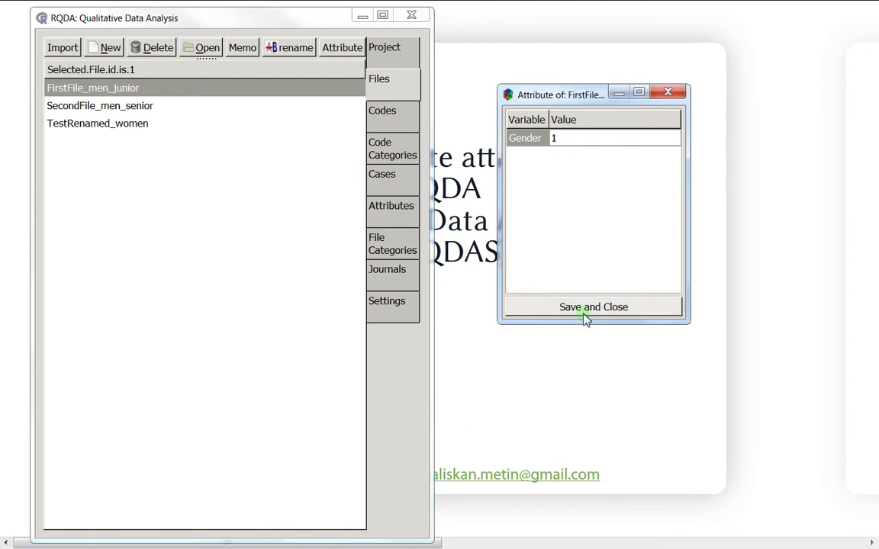
left_click(545, 197)
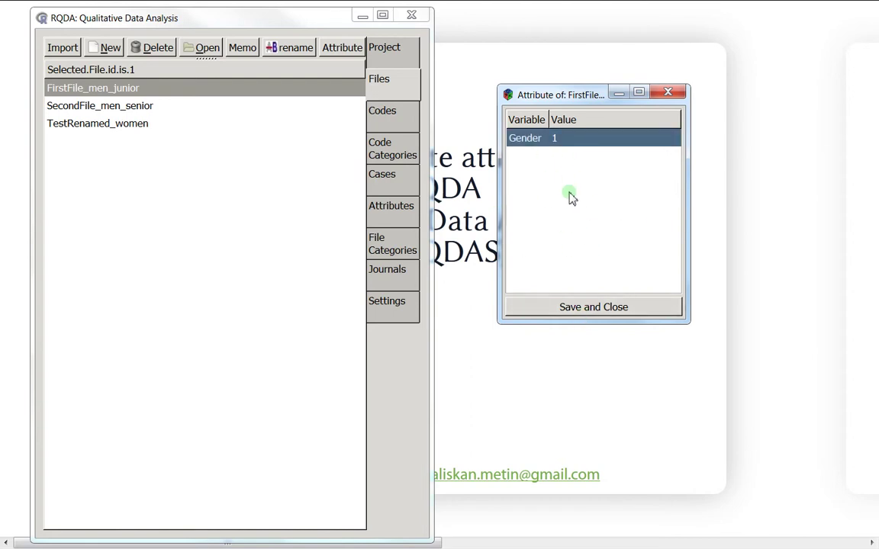
left_click(567, 139)
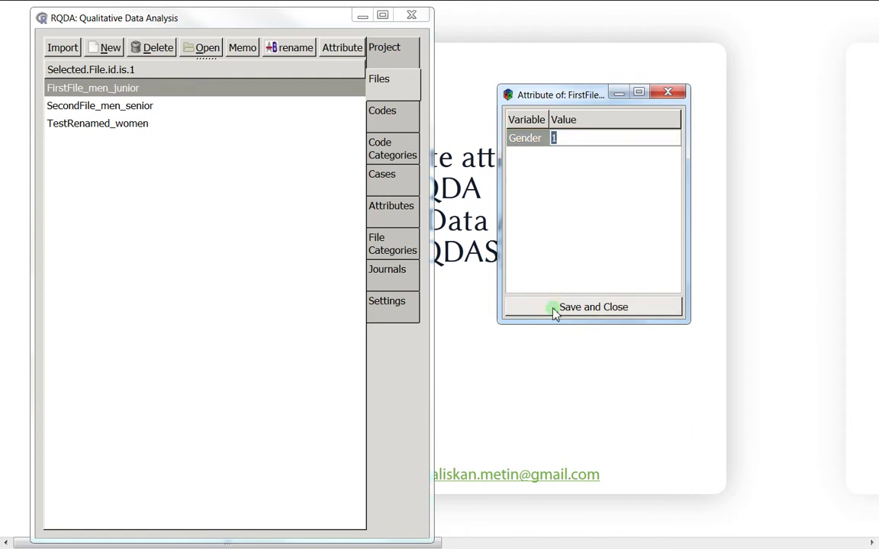
left_click(572, 168)
left_click(570, 145)
type("1")
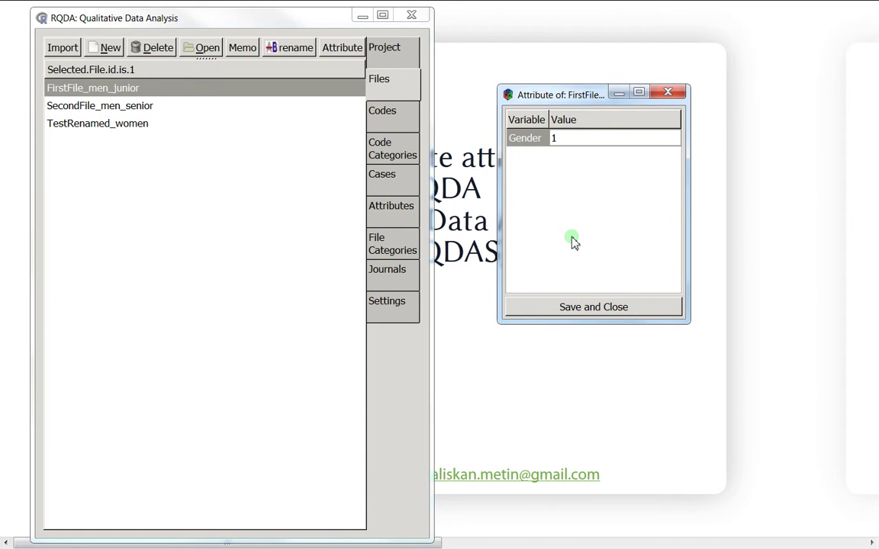
key("Return")
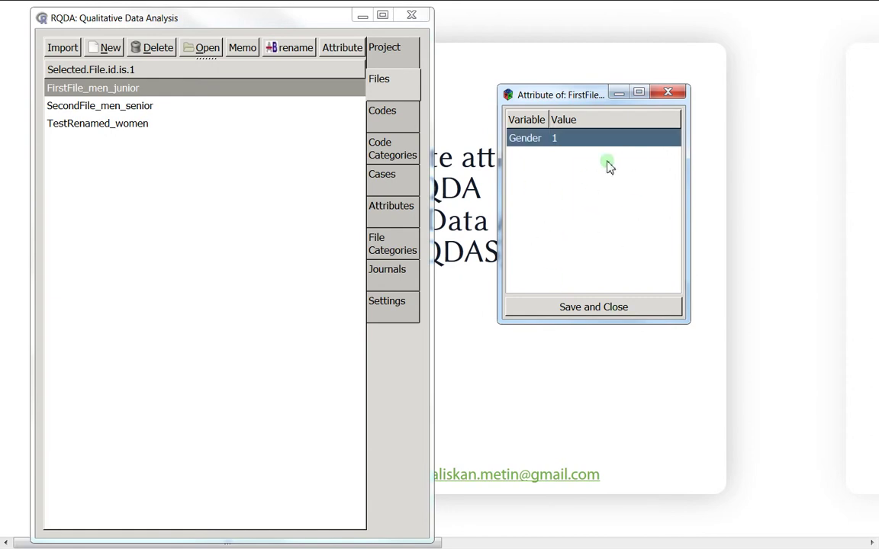
left_click(574, 308)
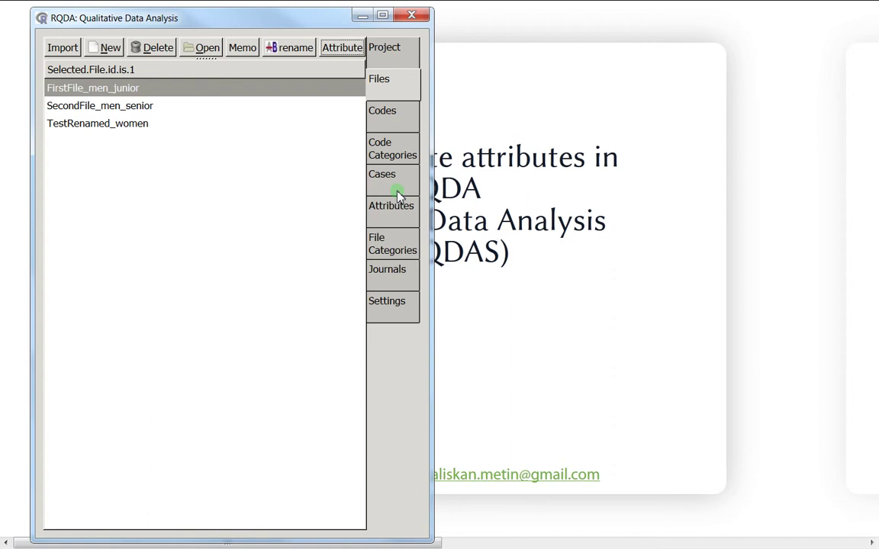
Set the Gender attribute of the file SecondFile_men_senior to 1 and save it
left_click(228, 107)
left_click(353, 47)
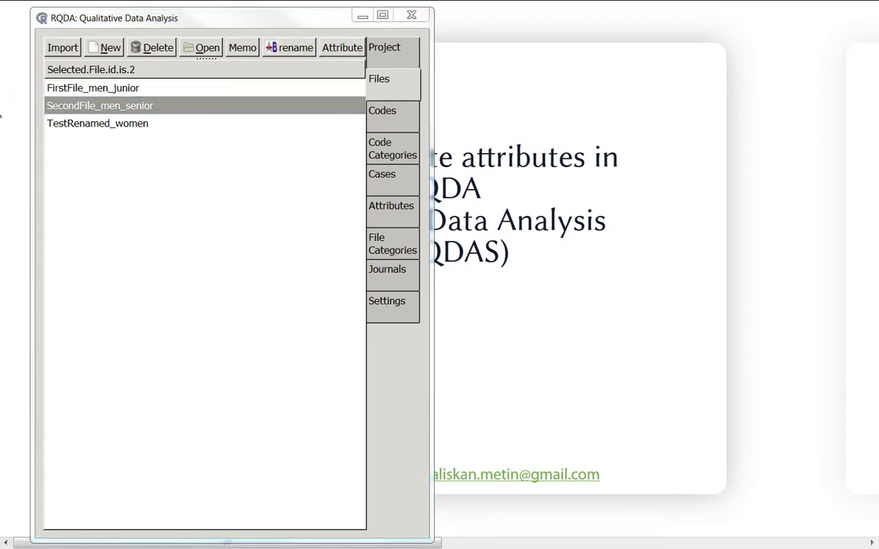
left_click(610, 140)
type("1")
key("Return")
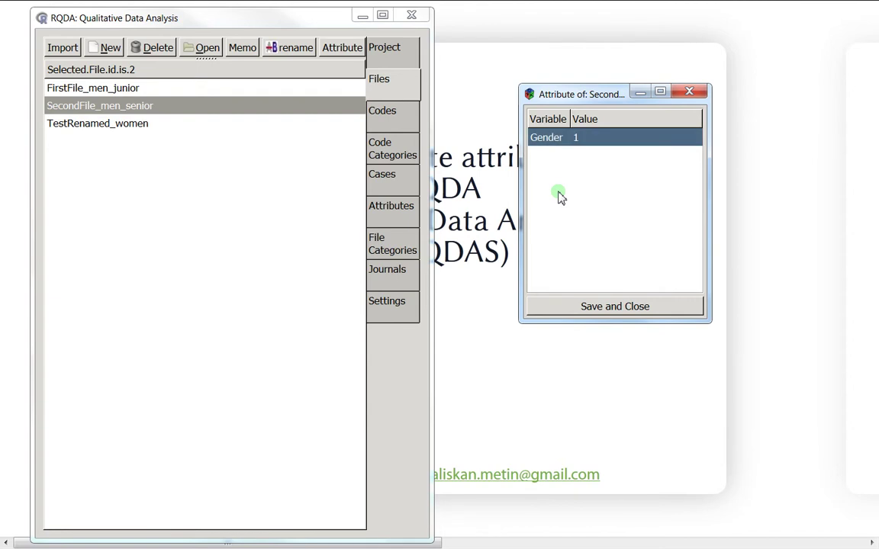
left_click(583, 306)
Set the Gender attribute of the file TestRenamed_women to 2 and save it
left_click(142, 124)
left_click(342, 48)
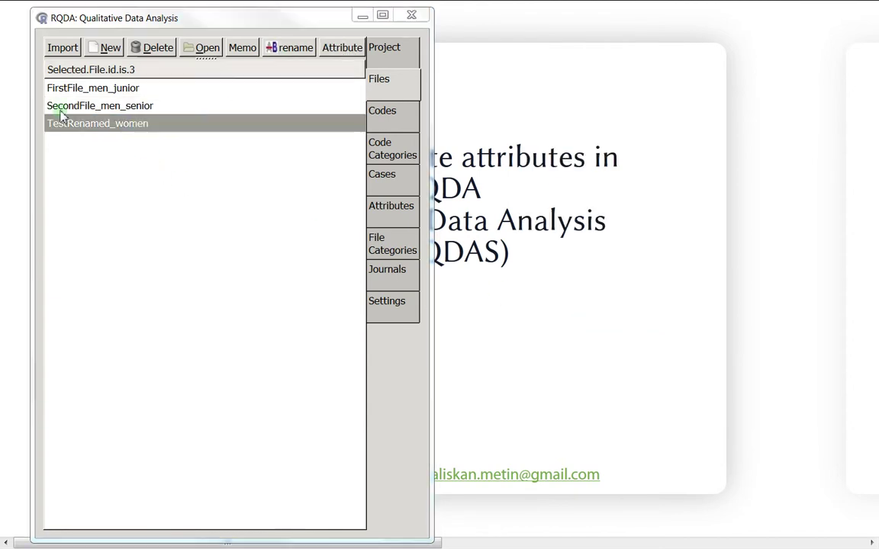
left_click(566, 190)
type("2")
key("Return")
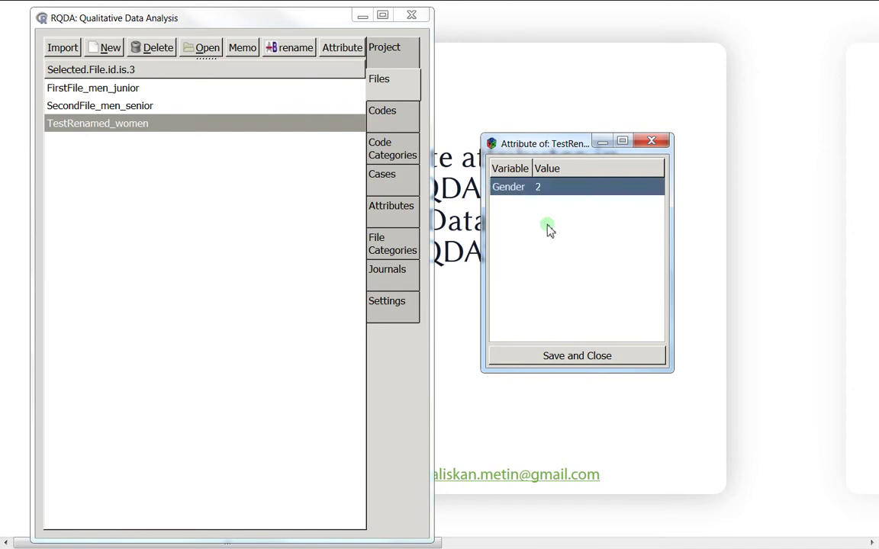
left_click(545, 357)
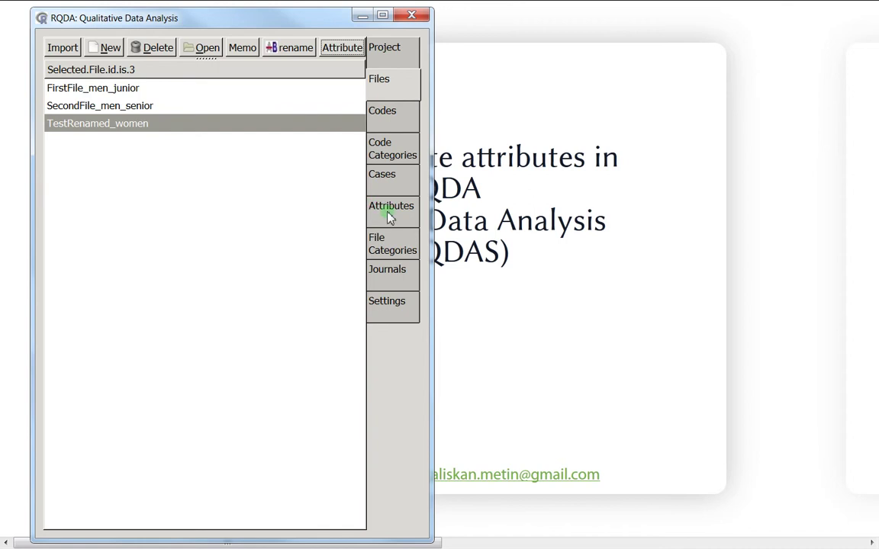
Review the Men and Women cases and compare them with the project's files and attributes
left_click(389, 175)
left_click(86, 114)
left_click(79, 88)
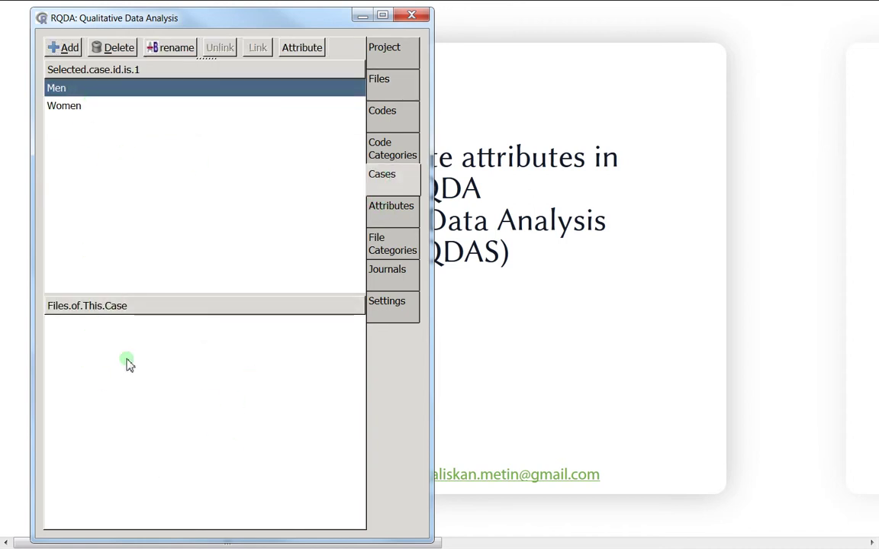
left_click(73, 106)
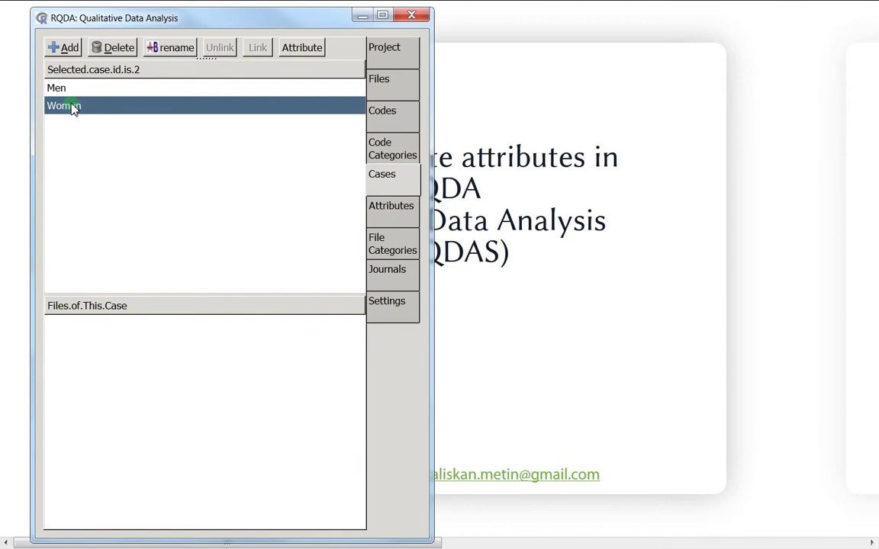
left_click(374, 88)
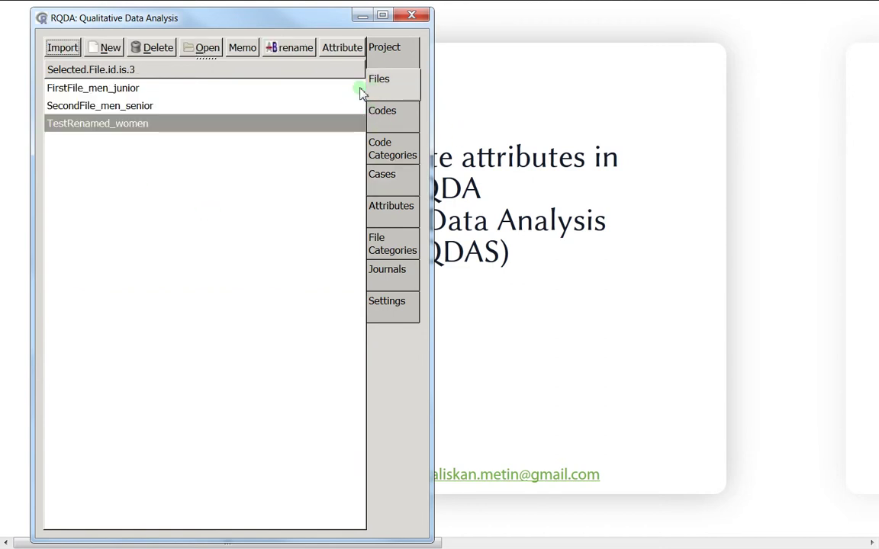
left_click(377, 58)
left_click(395, 85)
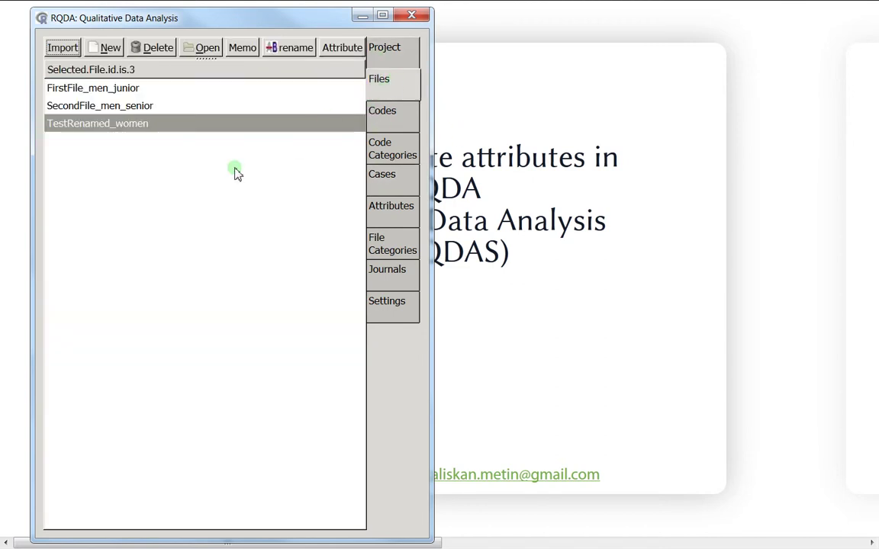
left_click(93, 88)
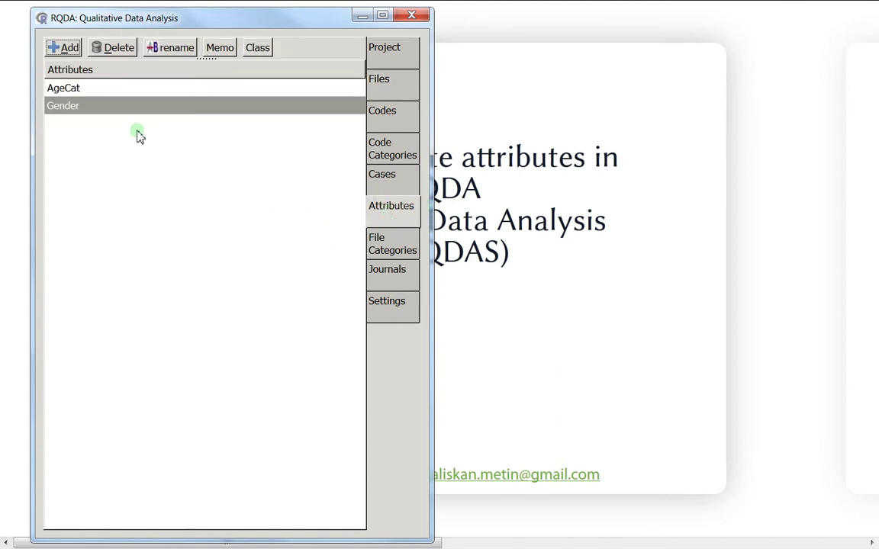
left_click(382, 177)
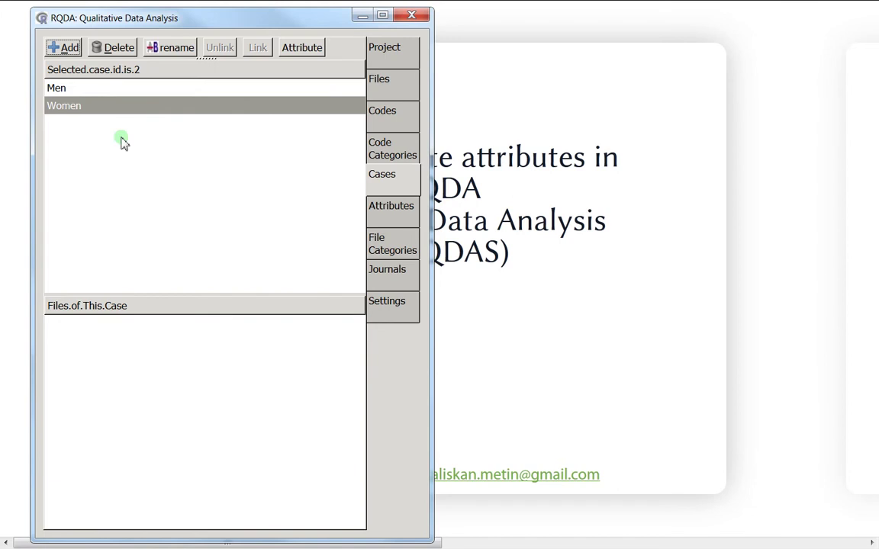
left_click(385, 90)
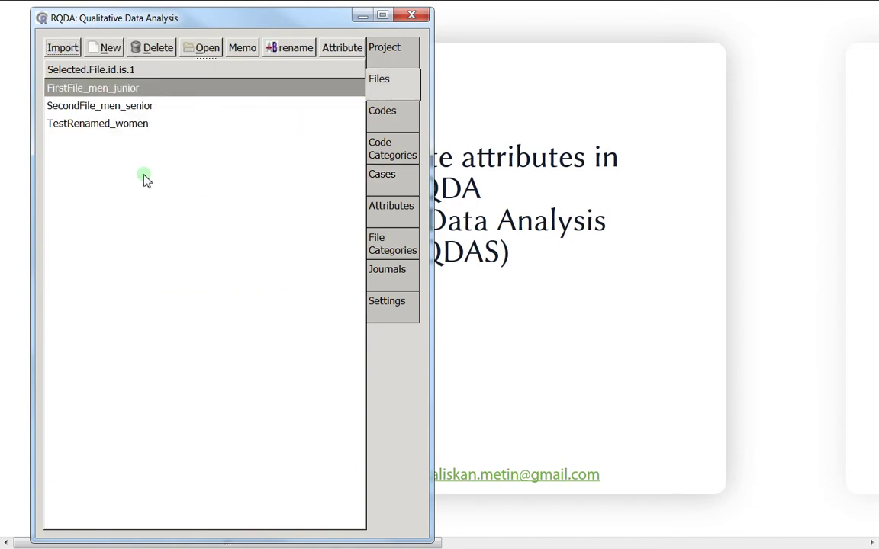
View the attribute table of the files, check each file's Gender value against its name, and close the table
right_click(157, 219)
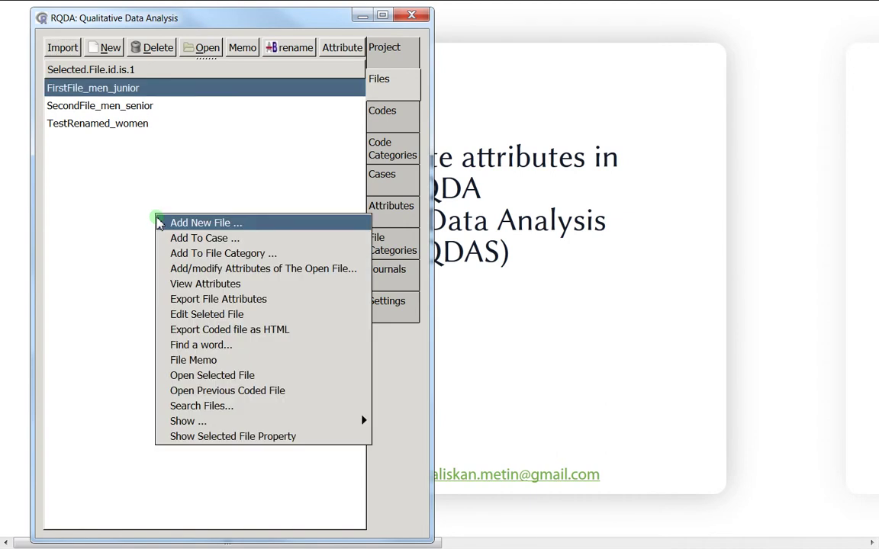
left_click(199, 289)
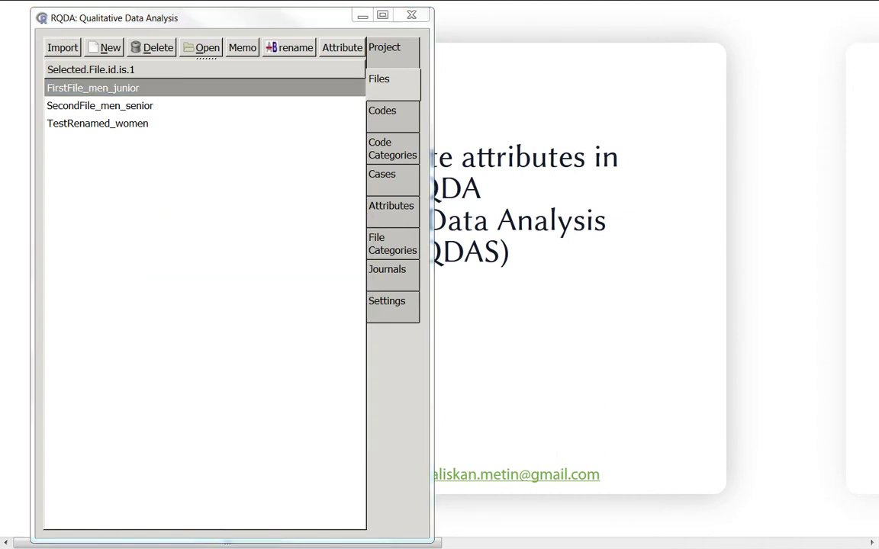
left_click_drag(488, 142, 580, 137)
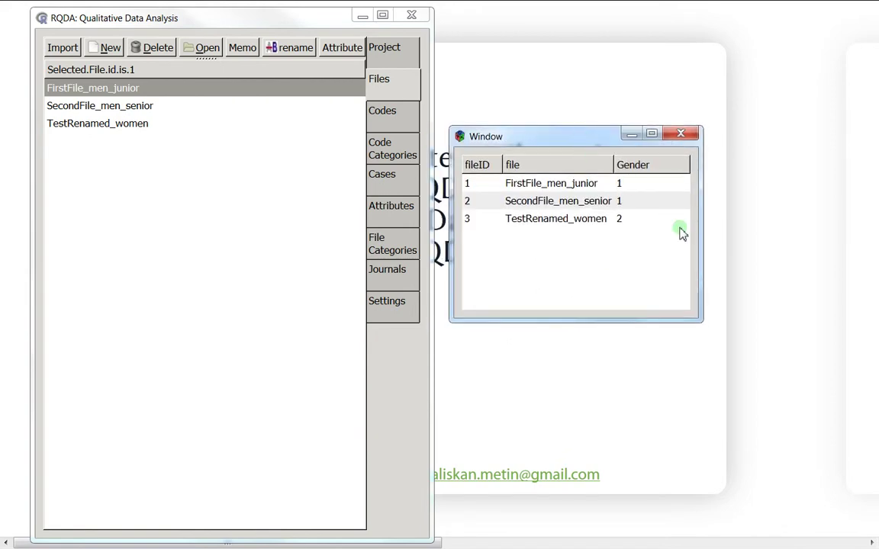
left_click(542, 187)
left_click(620, 185)
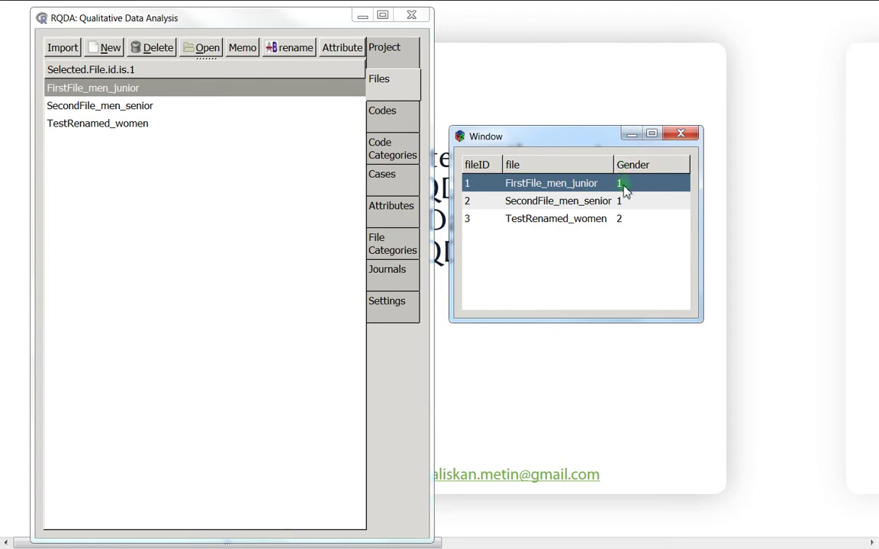
left_click(622, 201)
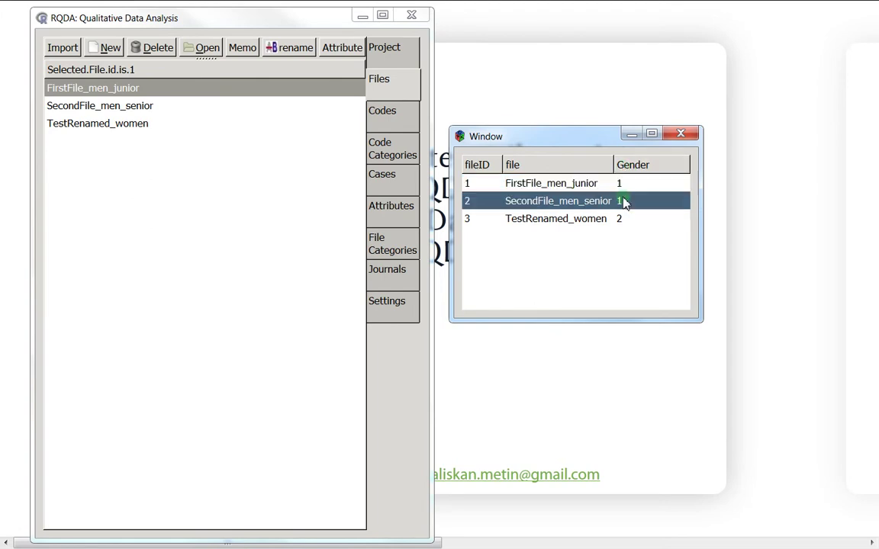
left_click(622, 220)
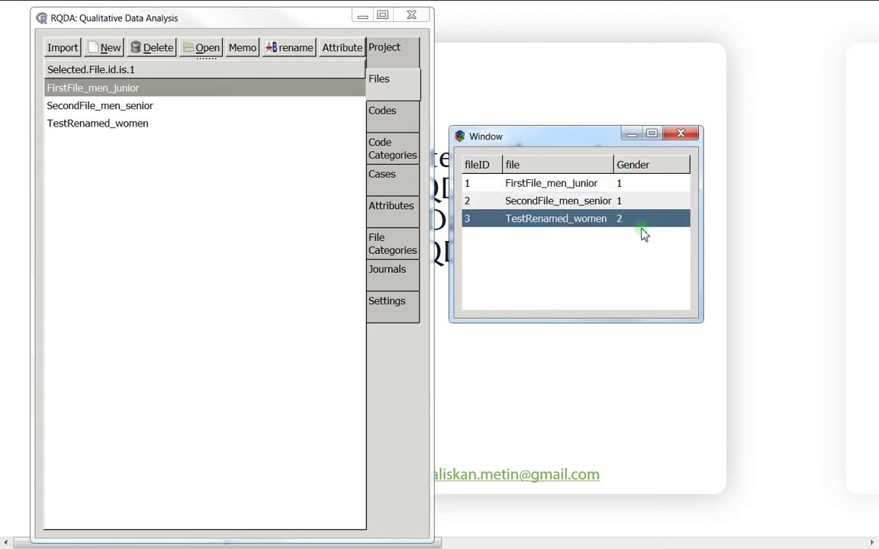
left_click(623, 187)
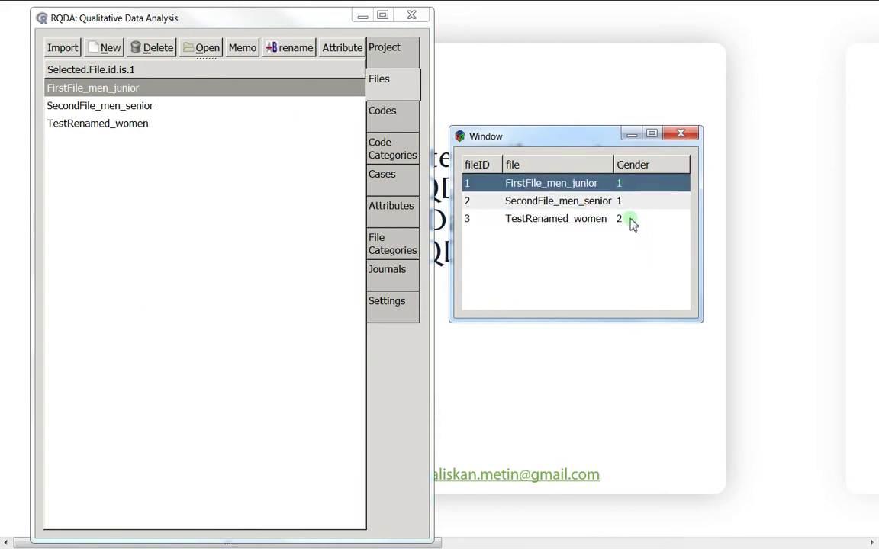
left_click(630, 220)
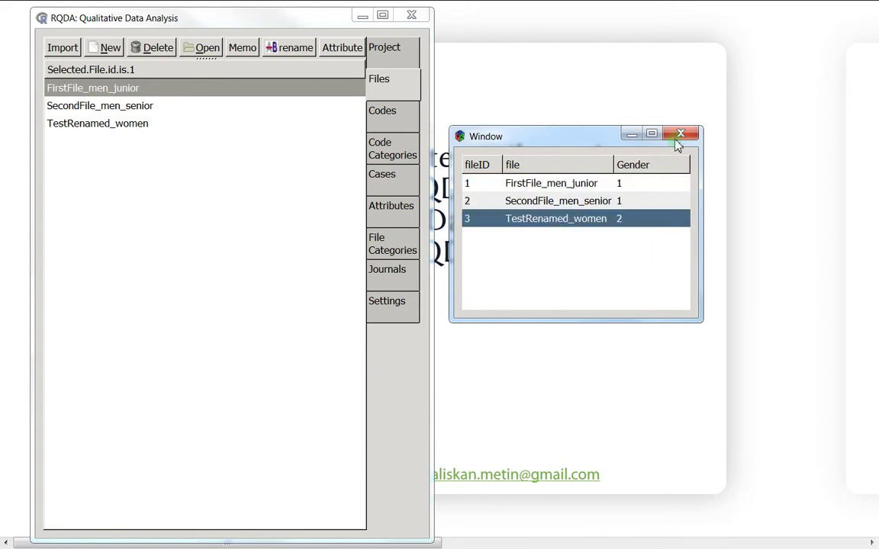
left_click(696, 133)
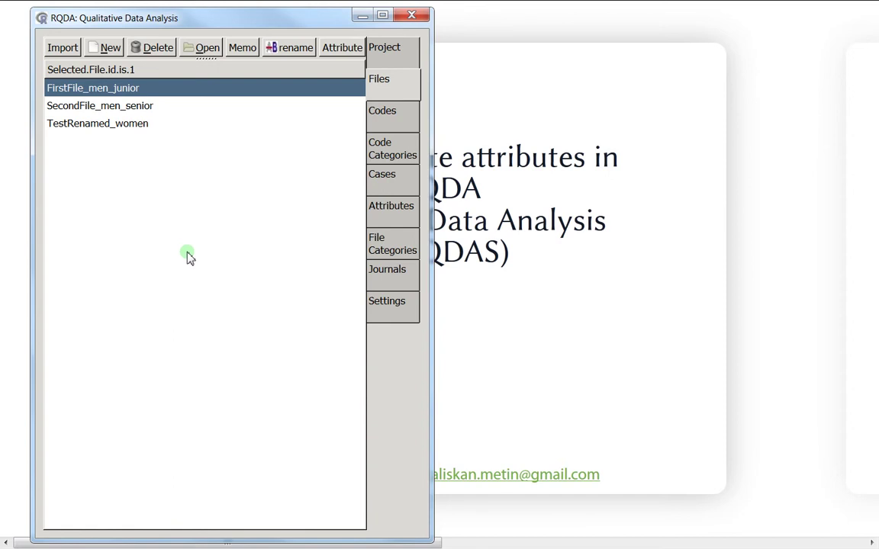
Reopen the file attribute table, go through the Gender value of every file once more, and close it
right_click(189, 257)
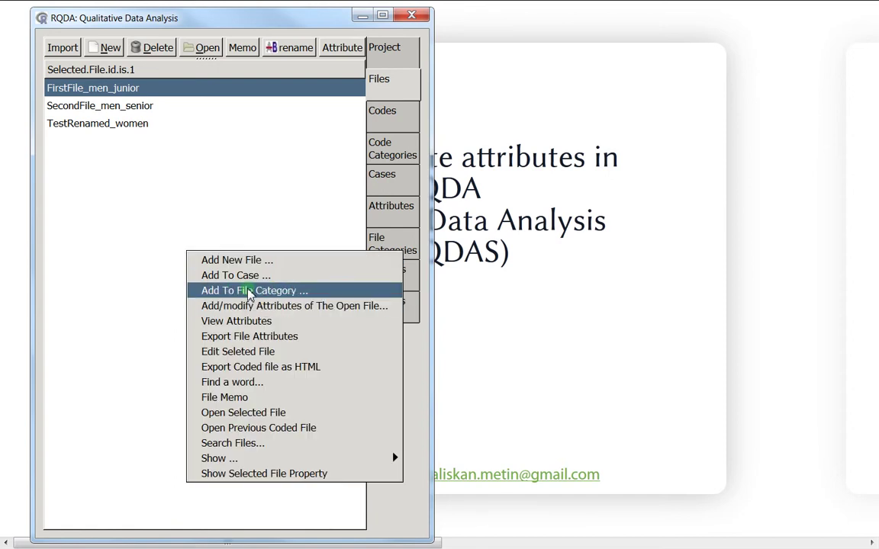
left_click(222, 321)
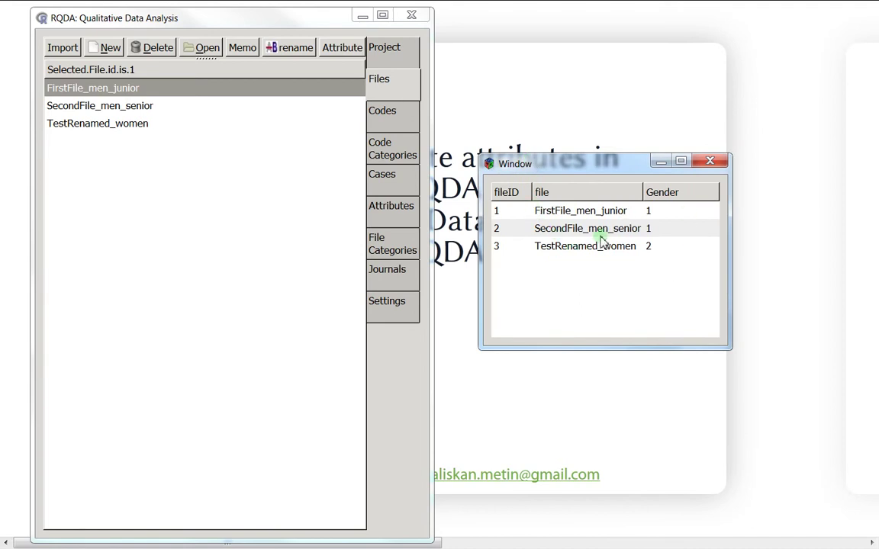
left_click(652, 211)
left_click(652, 229)
left_click(652, 246)
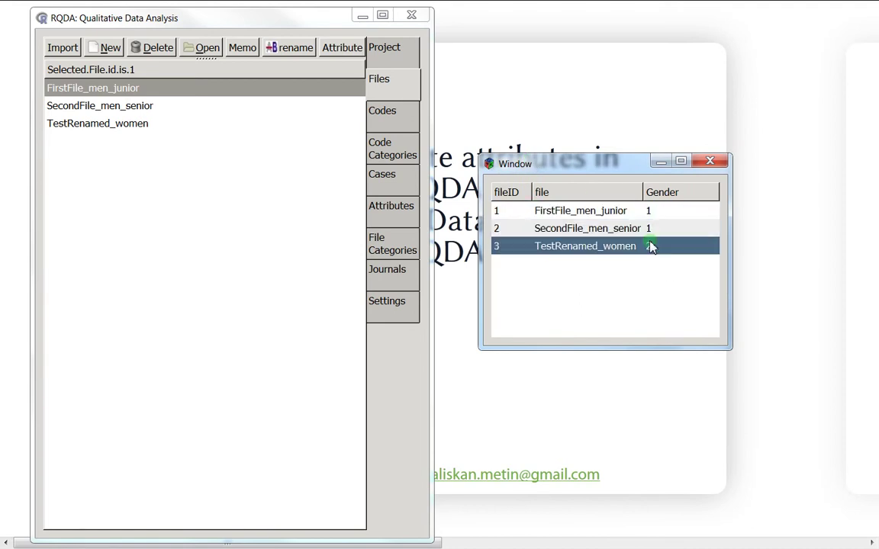
left_click(710, 162)
left_click(375, 136)
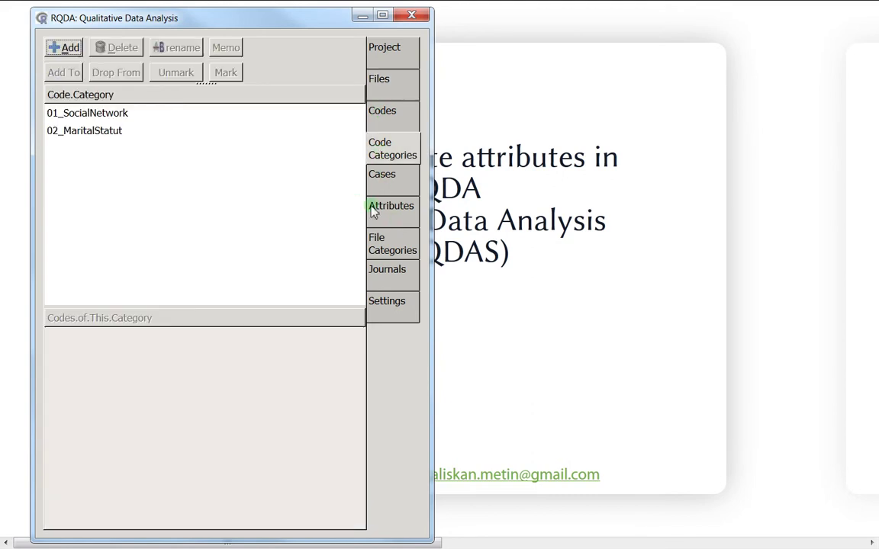
Look through the Men and Women cases and select the AgeCat attribute in the attribute list
left_click(400, 177)
left_click(88, 106)
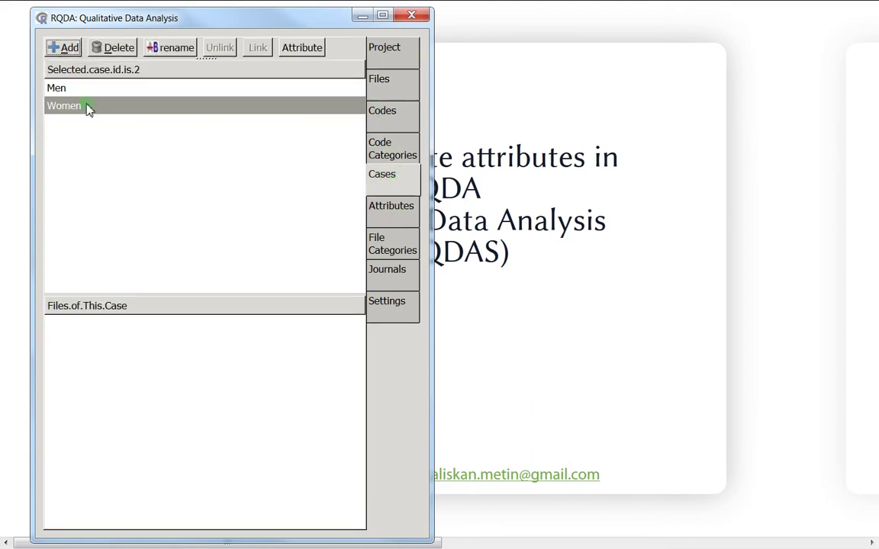
left_click(88, 93)
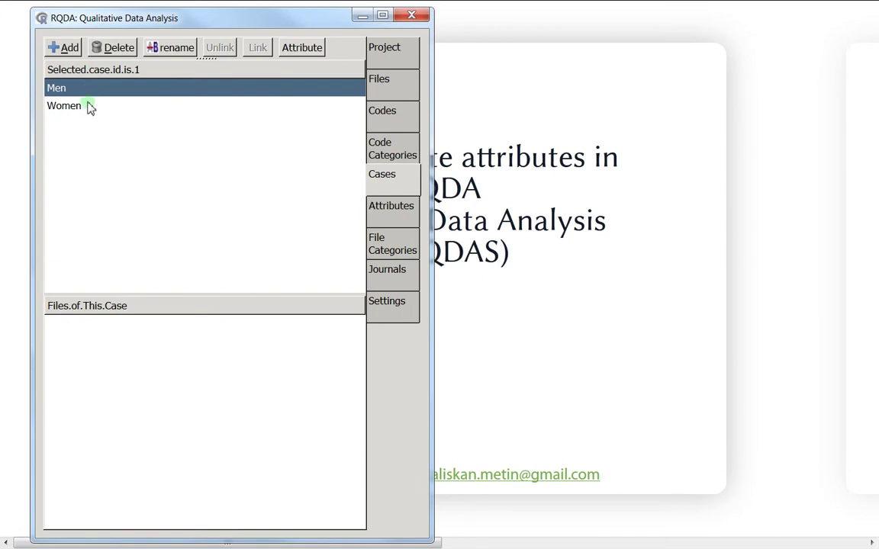
left_click(391, 204)
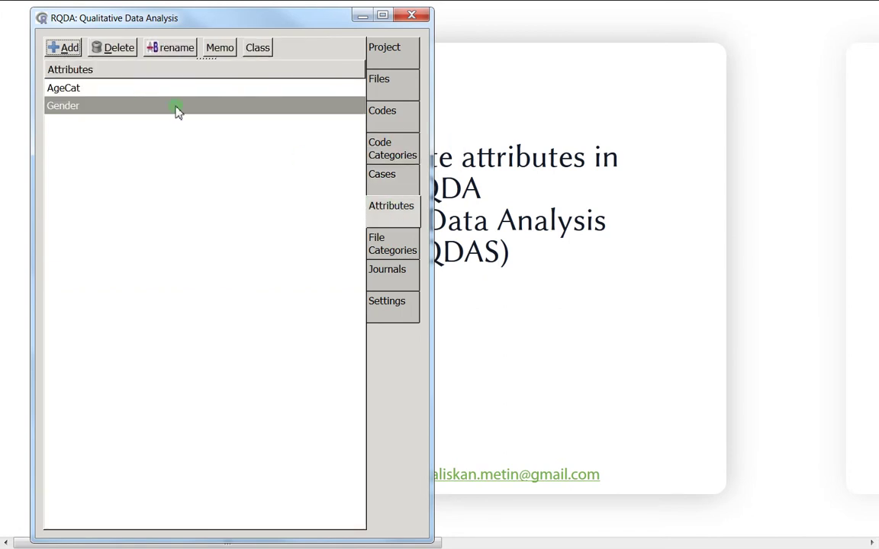
left_click(107, 88)
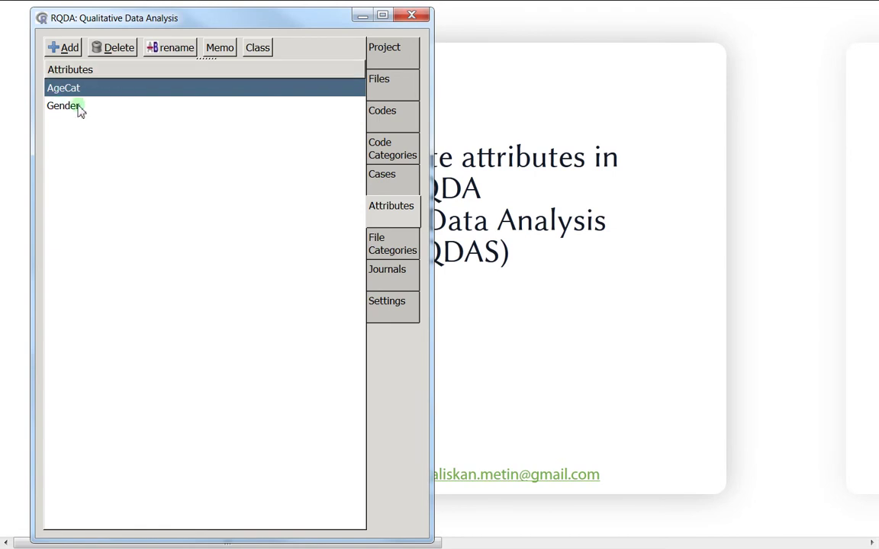
Set the AgeCat attribute of the file FirstFile_men_junior to 1 and save it
left_click(398, 77)
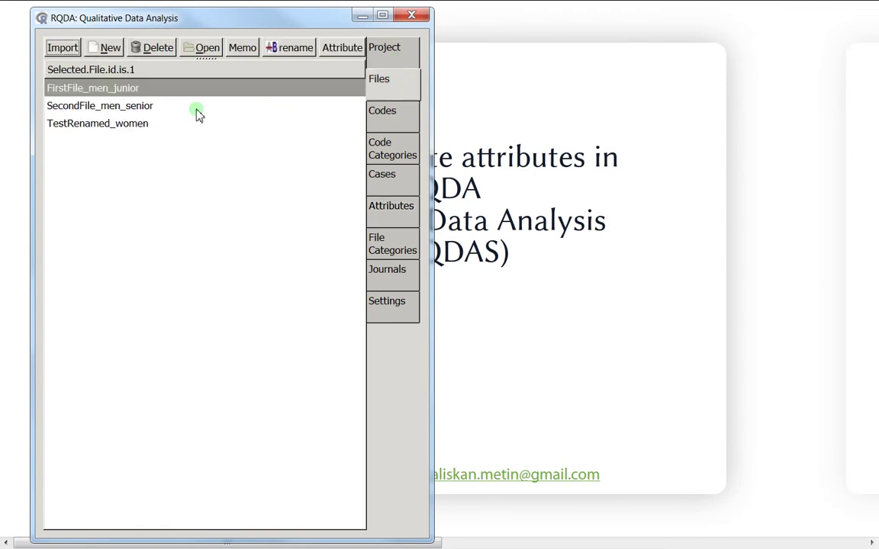
left_click(343, 48)
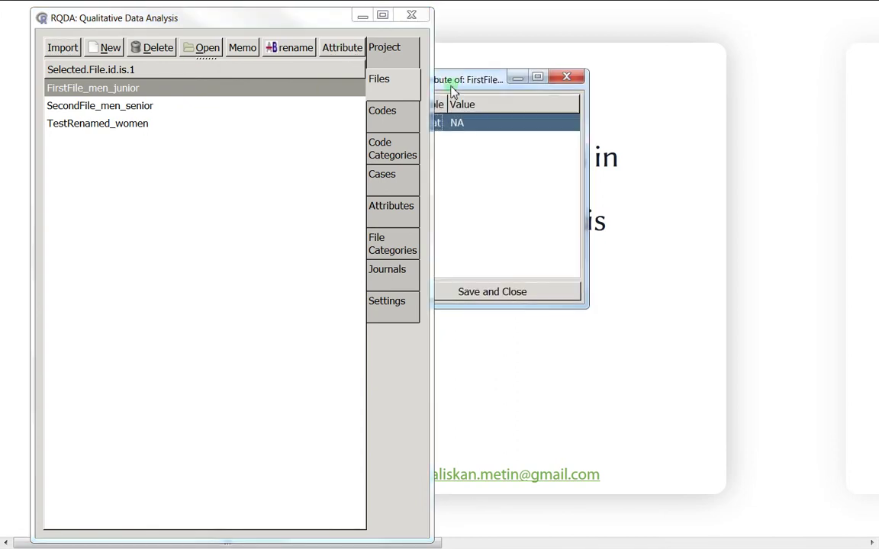
left_click_drag(450, 82, 544, 69)
left_click(595, 107)
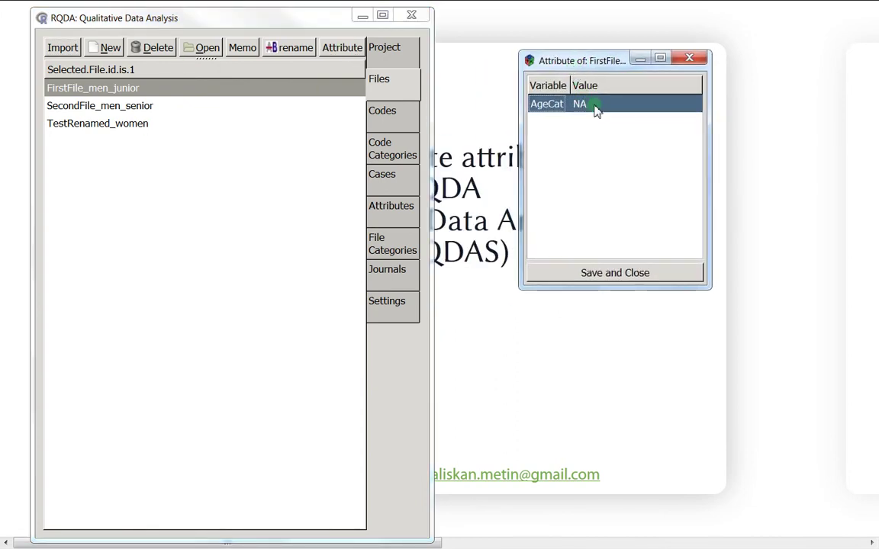
left_click(595, 108)
type("1")
key("Return")
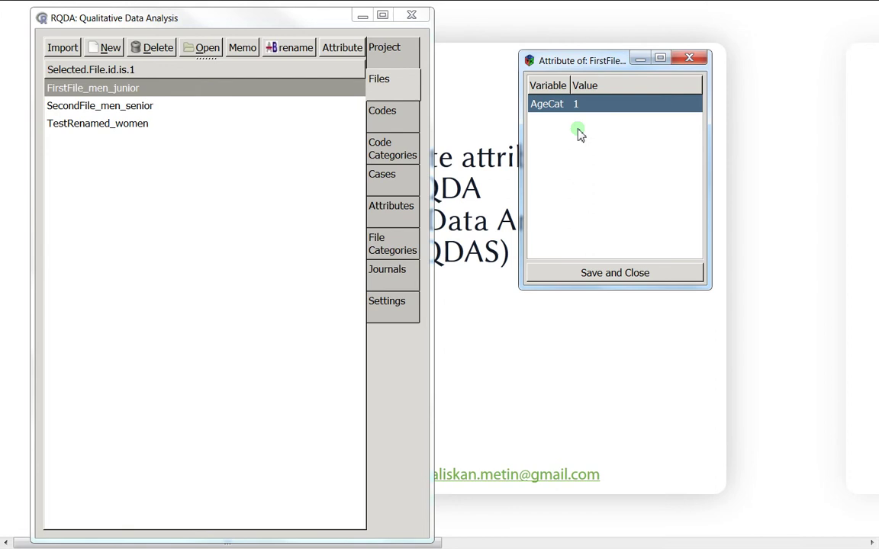
left_click(585, 274)
Set the AgeCat attribute of the file SecondFile_men_senior to 3 and save it
left_click(190, 105)
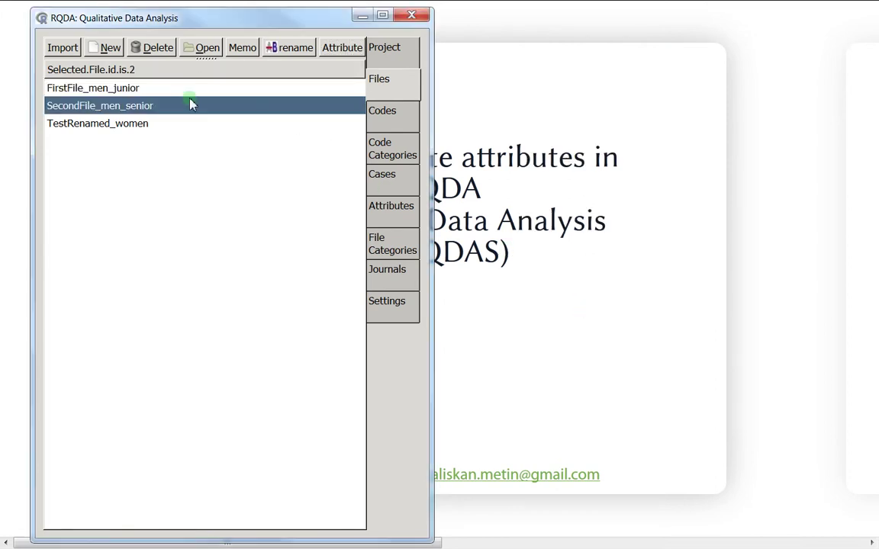
left_click(322, 50)
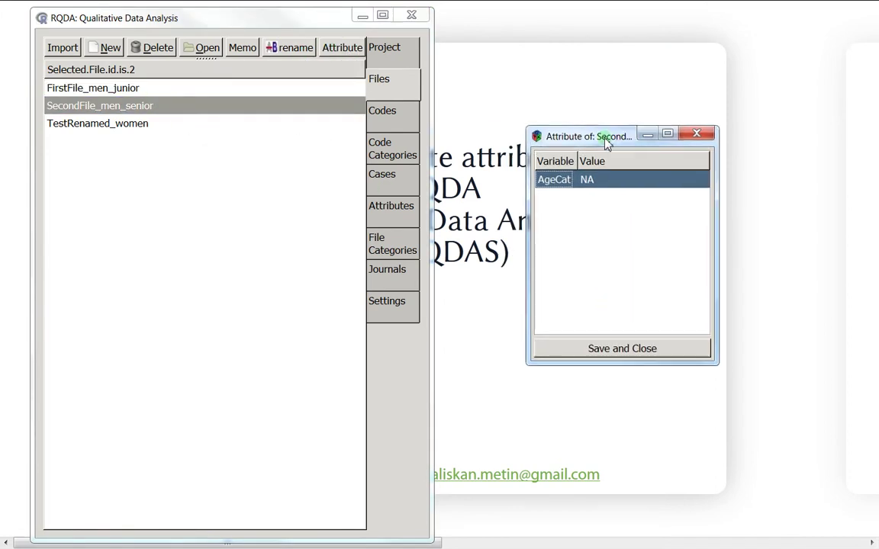
left_click(602, 183)
type("2")
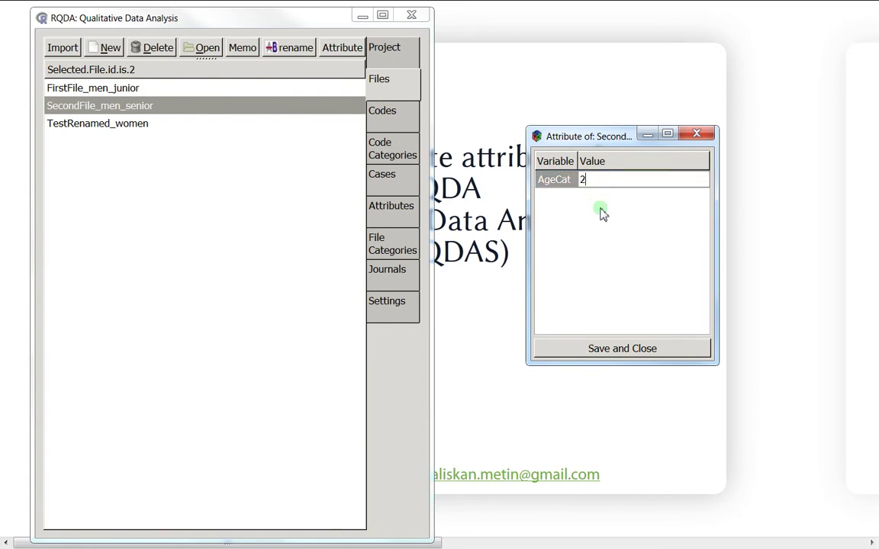
key("Return")
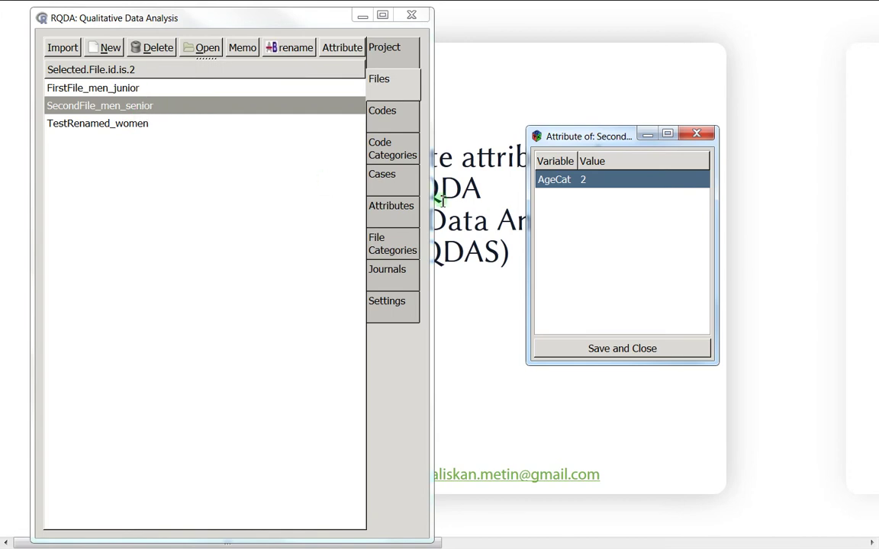
left_click(602, 180)
type("3")
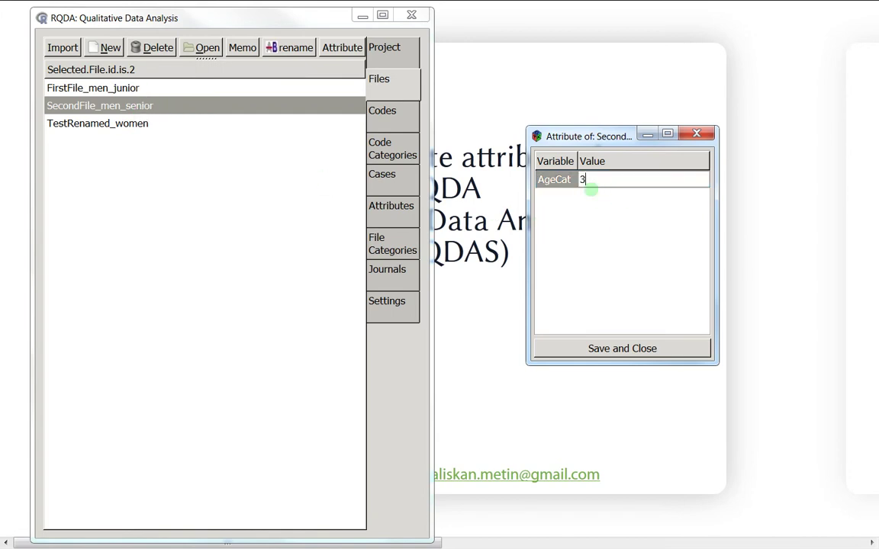
key("Return")
left_click(611, 348)
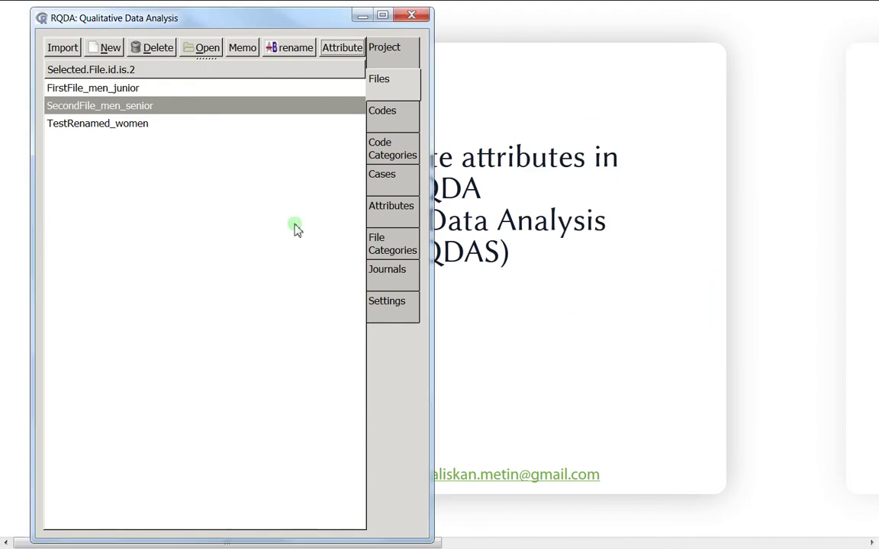
Rename the file TestRenamed_women to TestRenamed_women_middle
left_click(156, 125)
left_click(163, 110)
left_click(164, 123)
left_click(292, 49)
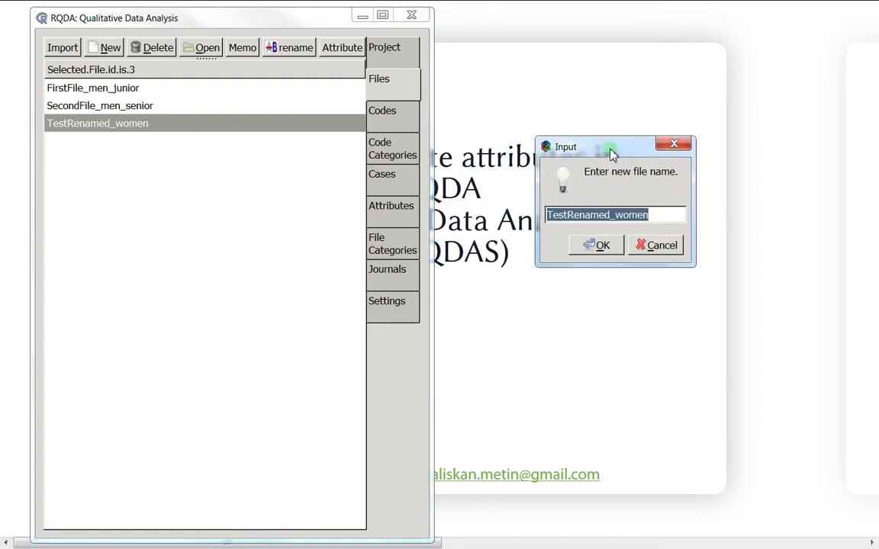
key("End")
type("_middle")
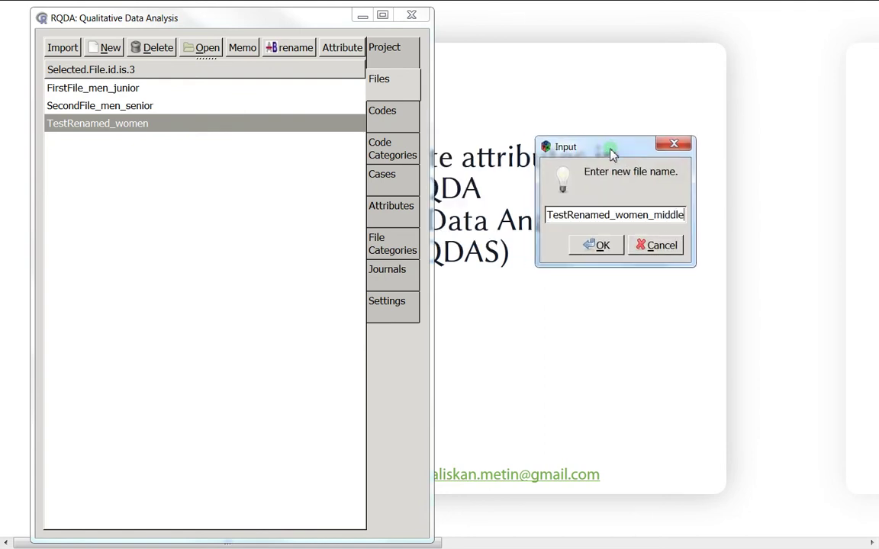
left_click(601, 246)
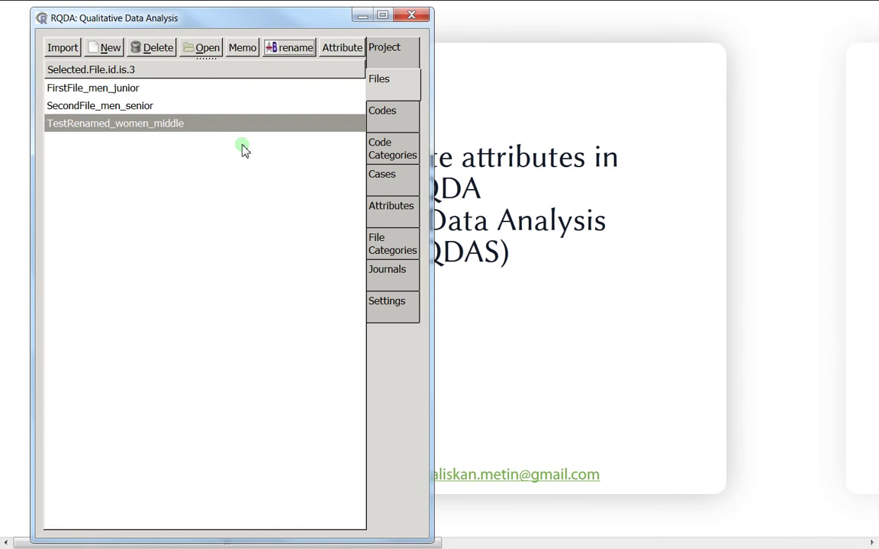
Set the AgeCat attribute of the file TestRenamed_women_middle to 2 and save it
left_click(356, 48)
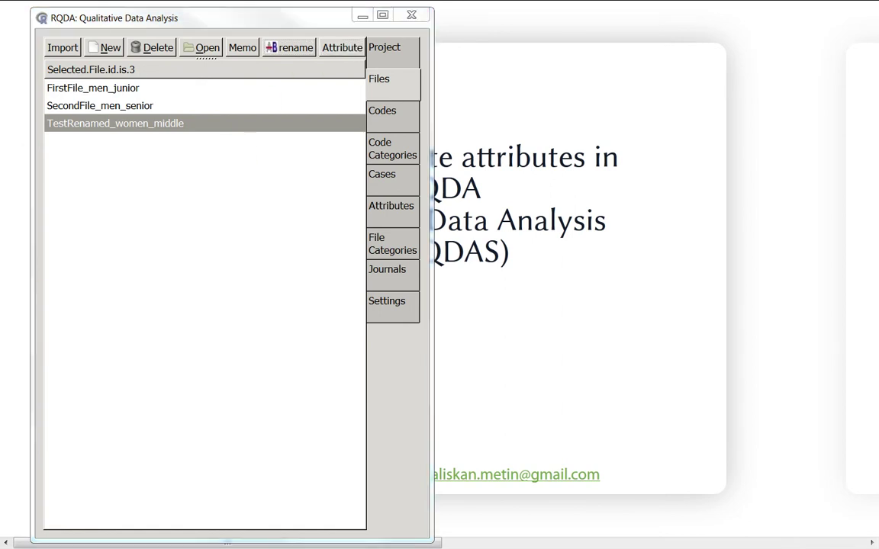
left_click(701, 237)
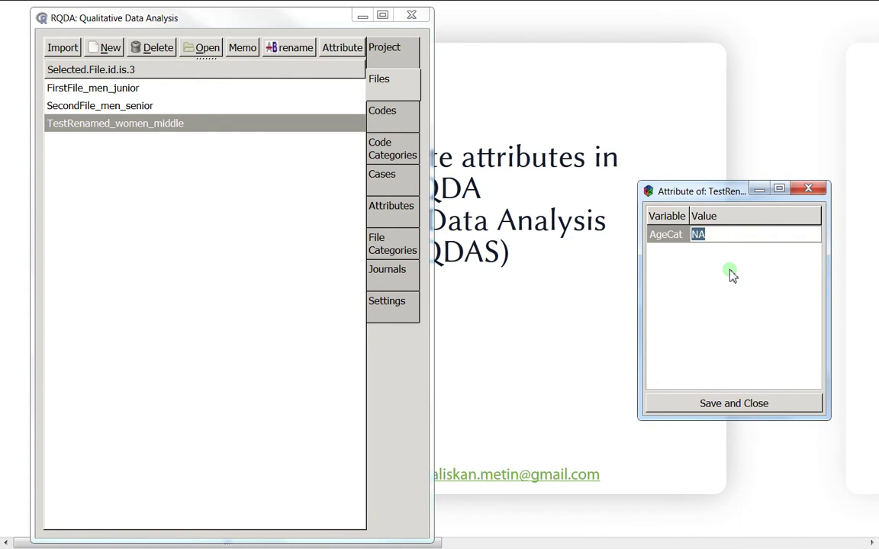
type("2")
key("Return")
left_click(720, 402)
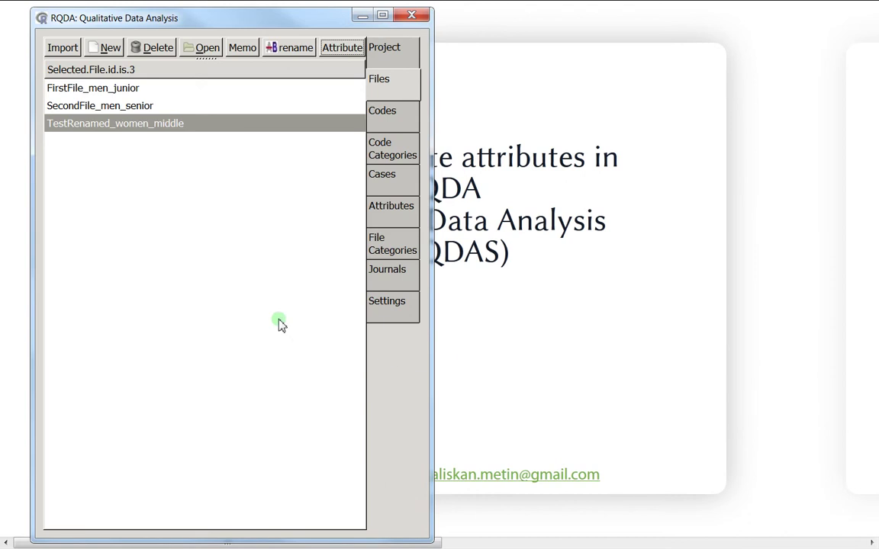
View the files' attribute table maximized, check each file's Gender and AgeCat values against its name, and close the table
right_click(266, 321)
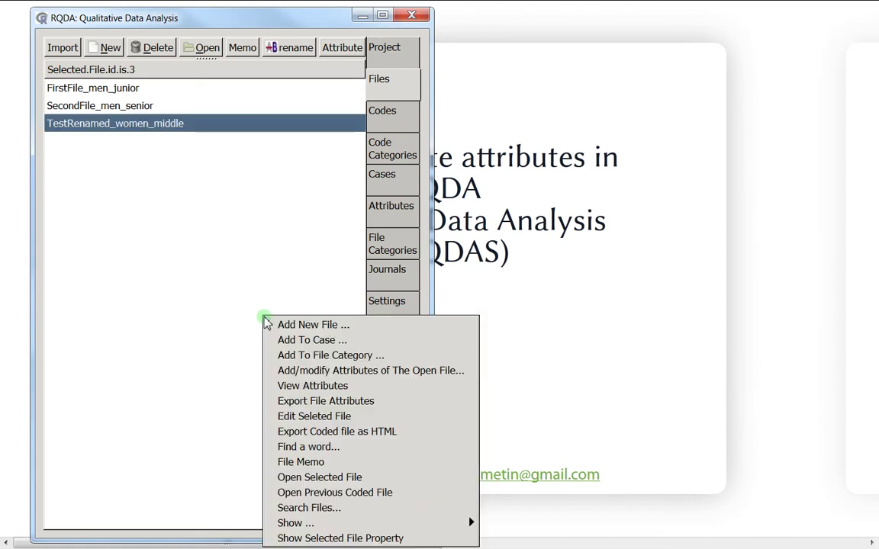
left_click(290, 387)
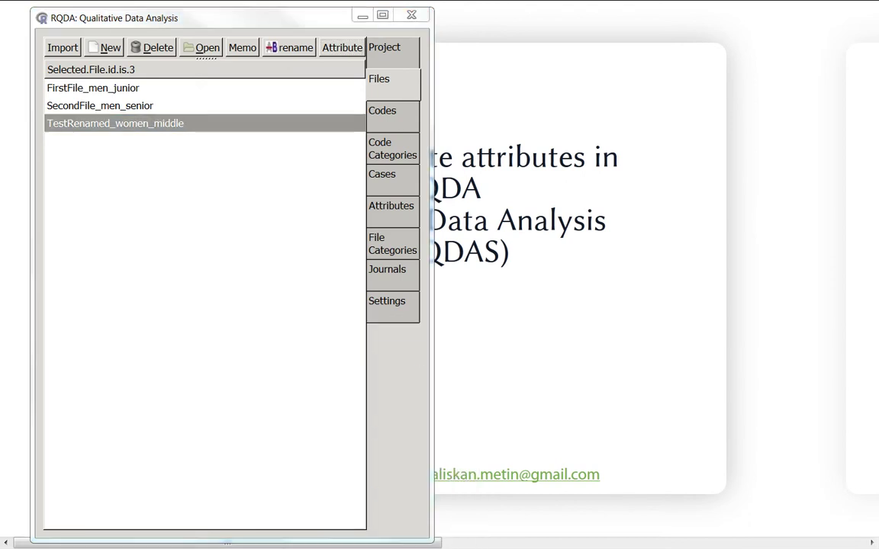
left_click_drag(711, 208, 630, 120)
left_click(551, 168)
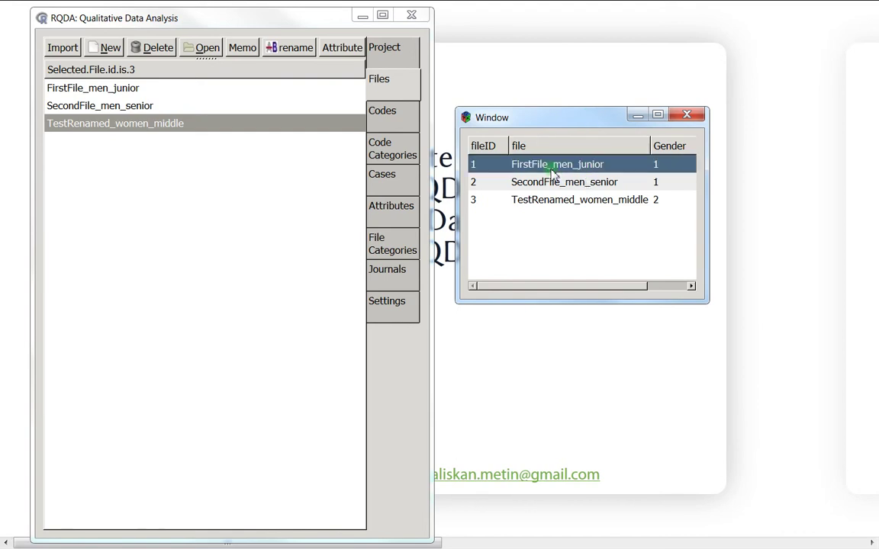
left_click(658, 114)
left_click_drag(330, 24, 222, 35)
key("alt+Tab")
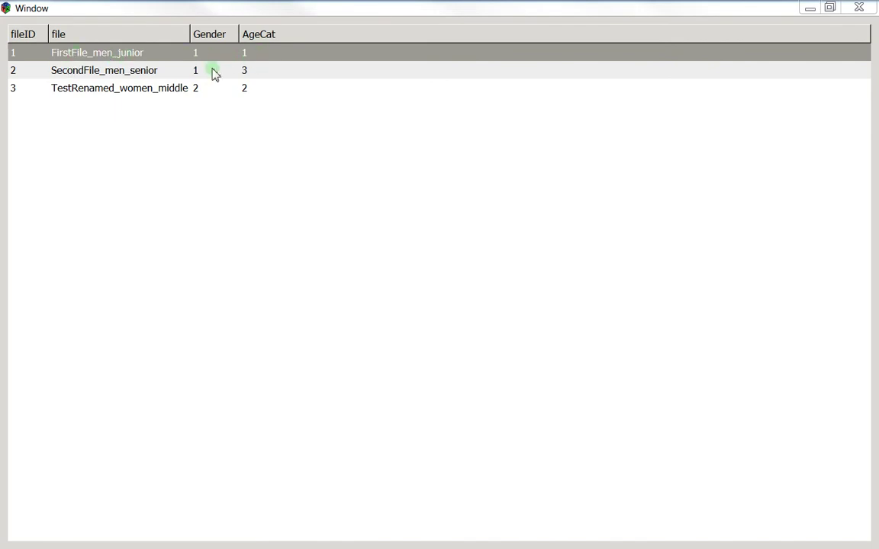
left_click(111, 71)
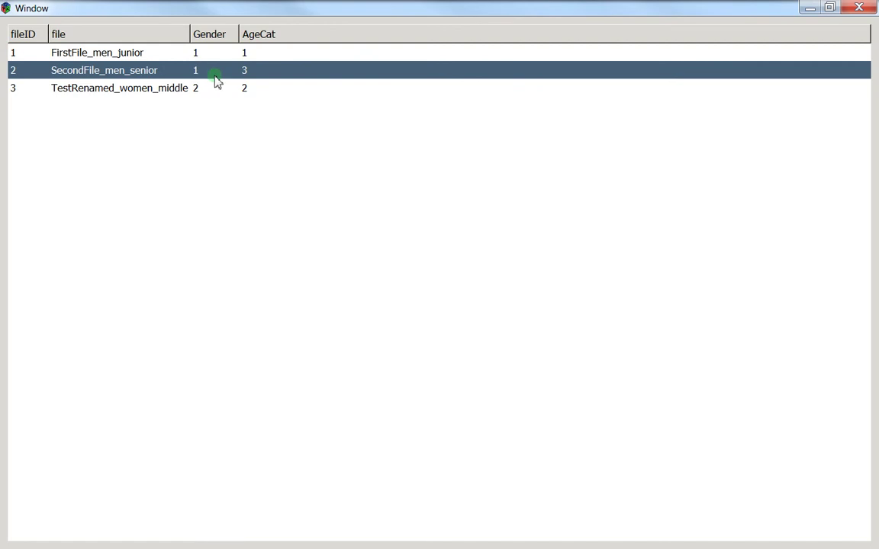
left_click(156, 88)
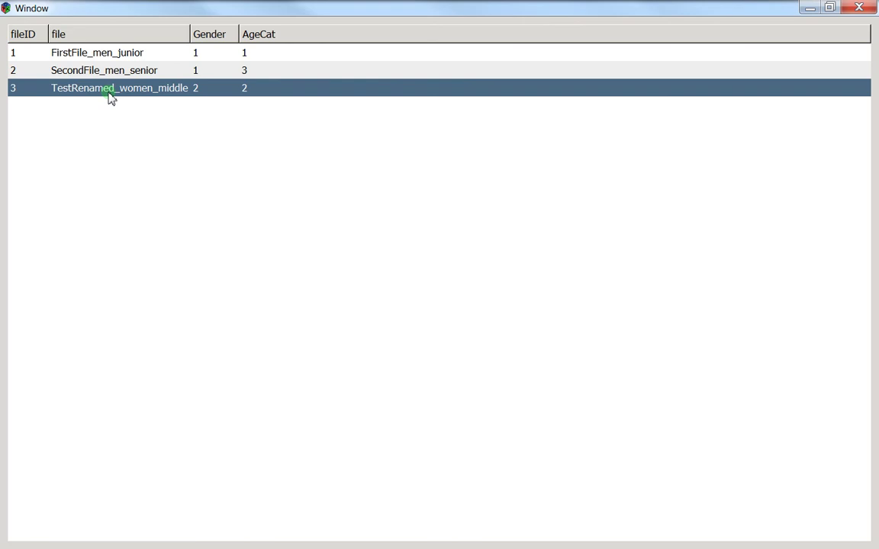
left_click(476, 74)
left_click(488, 52)
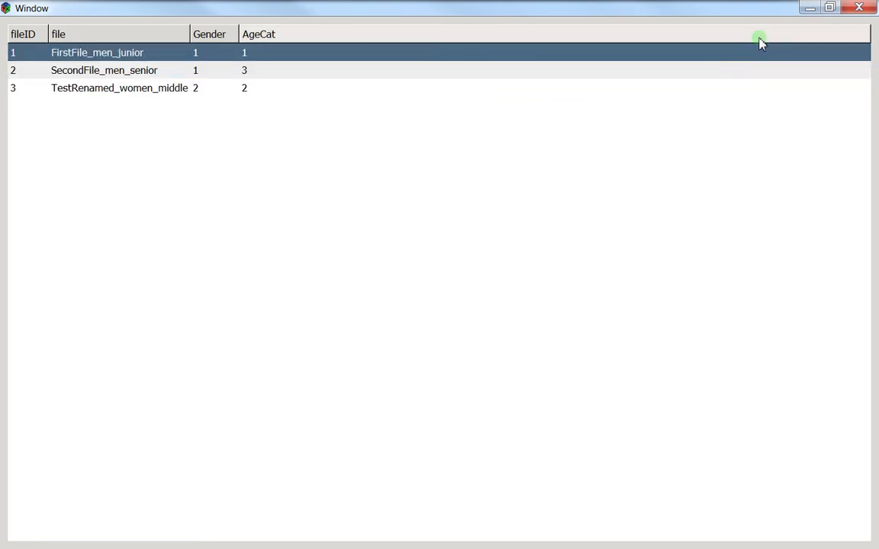
left_click(859, 7)
Bring the RQDA window back in front of the presentation and close the current project TestNewProject.rqda
key("F11")
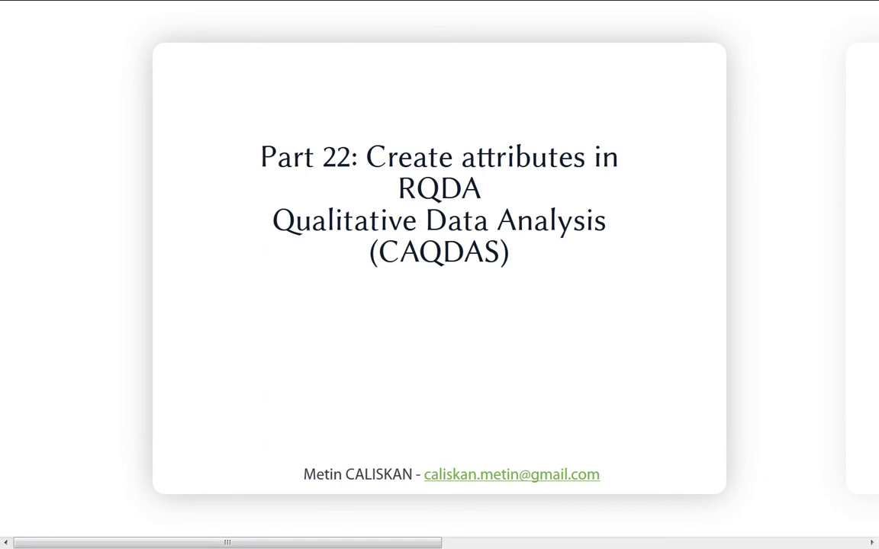
key("alt+Tab")
left_click_drag(43, 79, 408, 48)
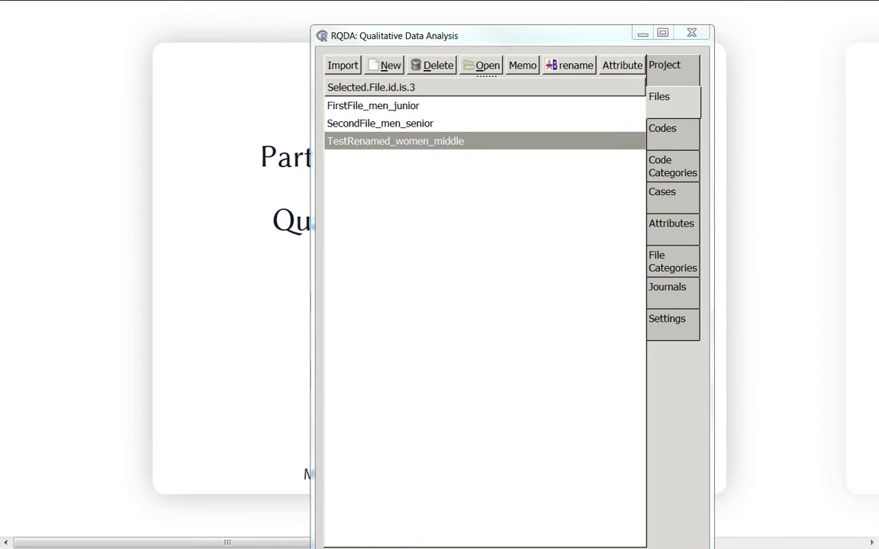
left_click(676, 80)
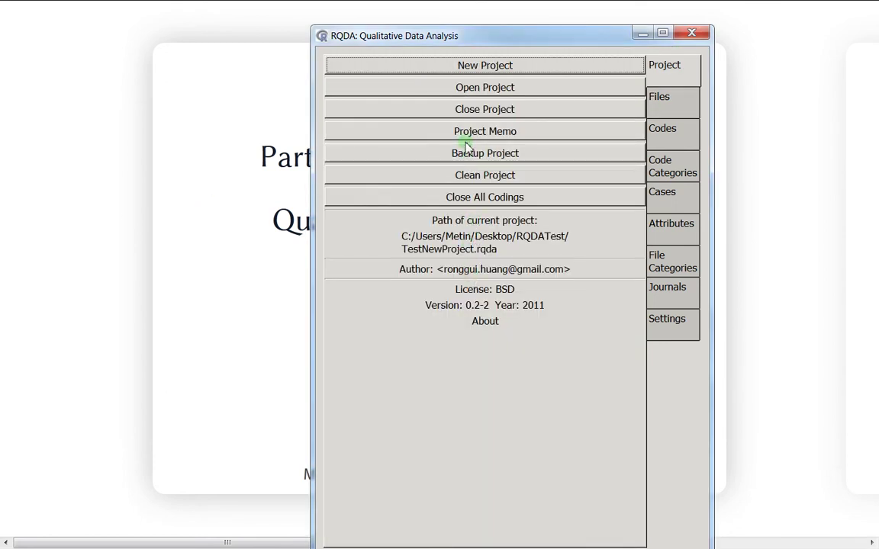
left_click(468, 115)
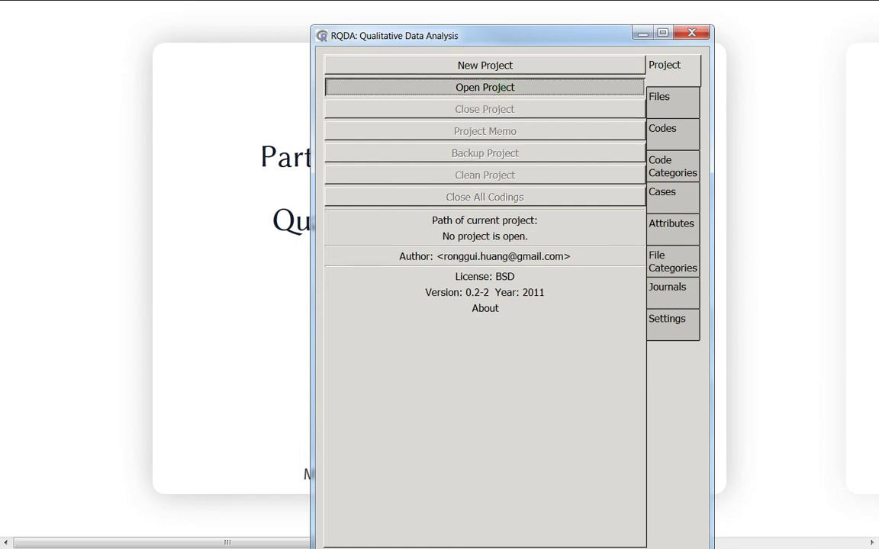
Open the project Test.rqda from the RQDATest folder on the desktop and display its list of files
left_click(451, 85)
left_click_drag(267, 99, 175, 122)
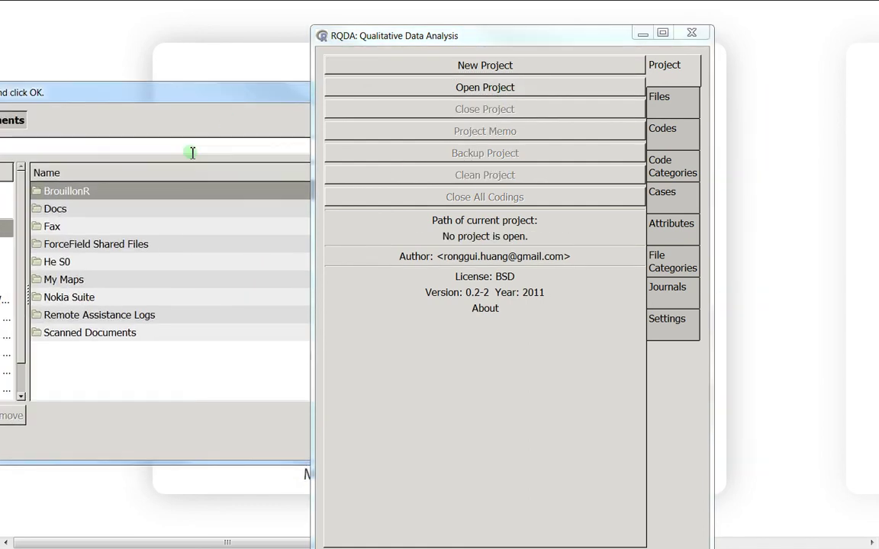
type("C:\\Users\\Metin\\Desktop\\RQDATest\\Test.rqda")
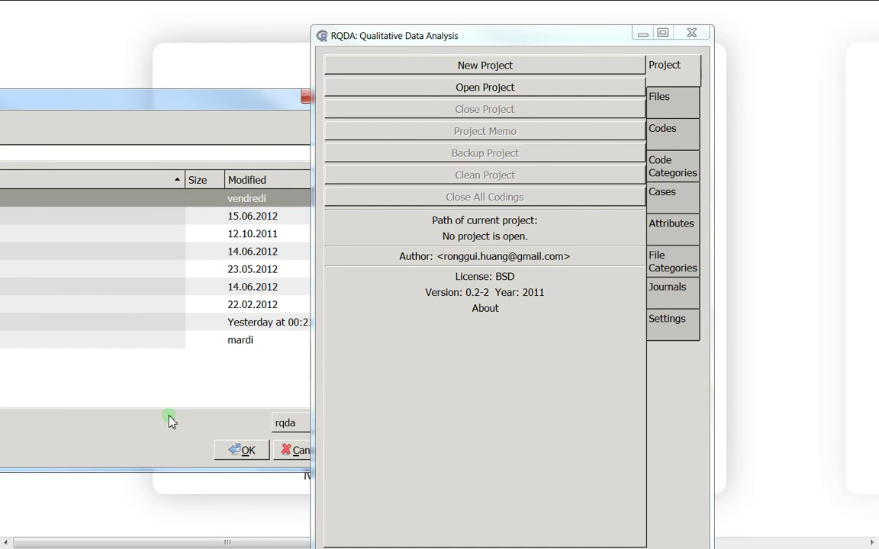
left_click(239, 453)
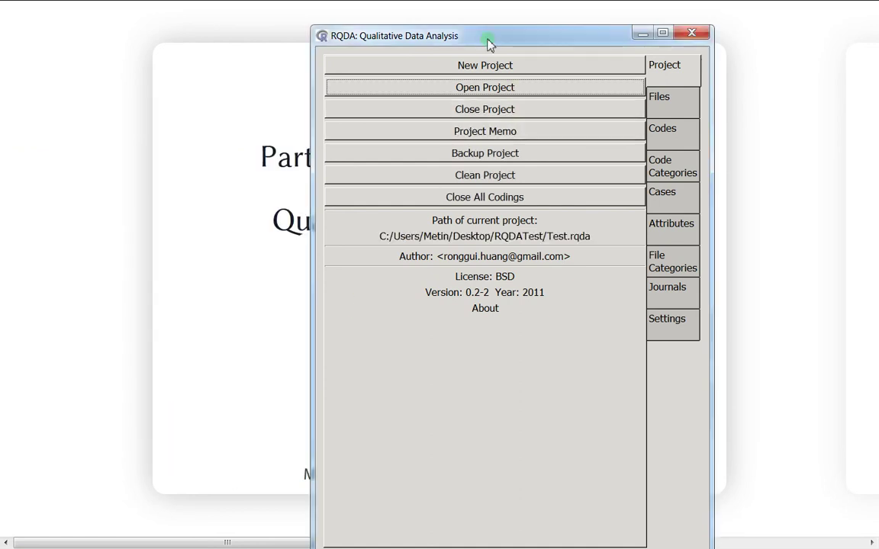
left_click_drag(488, 41, 296, 40)
left_click(495, 105)
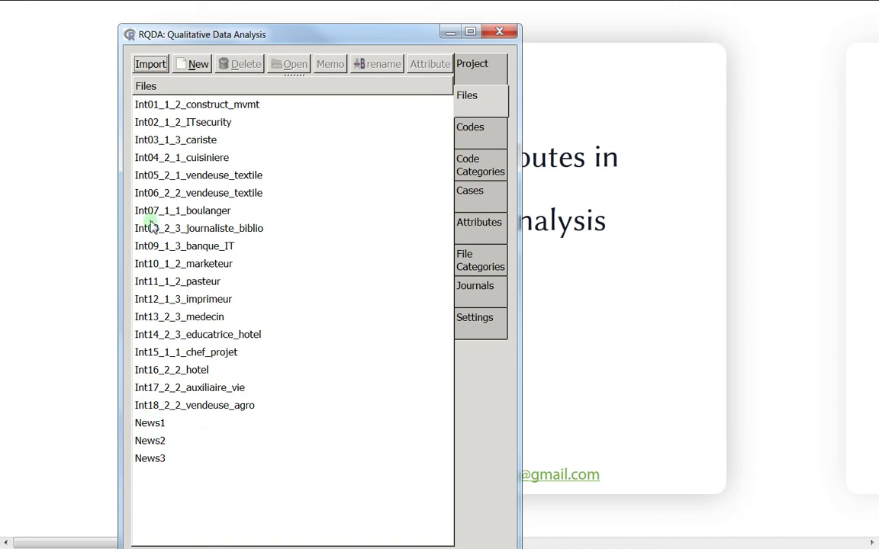
Display the attribute table of the project's files and enlarge its window beside RQDA to show all rows and columns
left_click(166, 405)
right_click(190, 503)
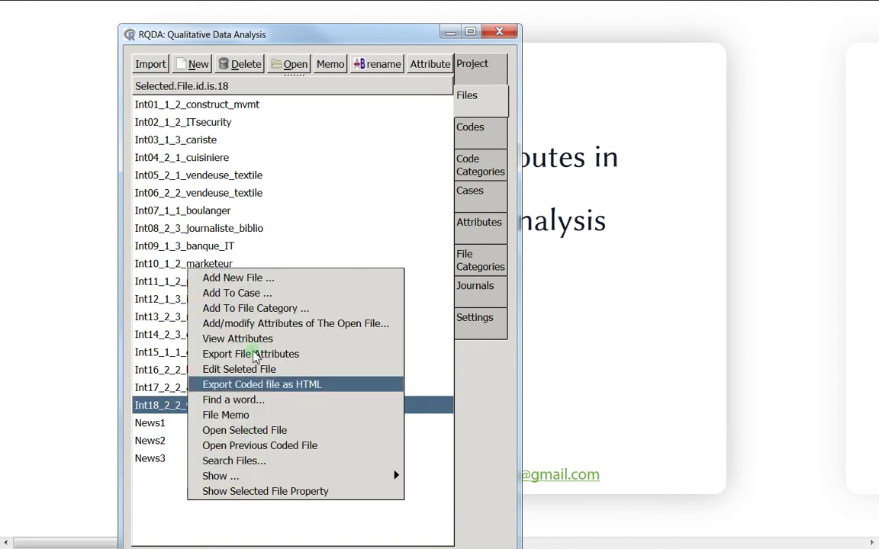
left_click(69, 340)
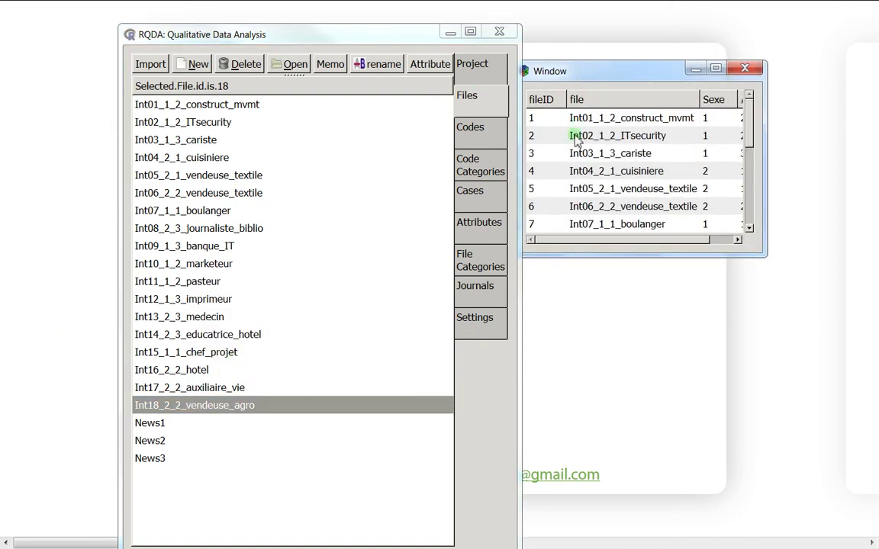
left_click_drag(367, 35, 49, 47)
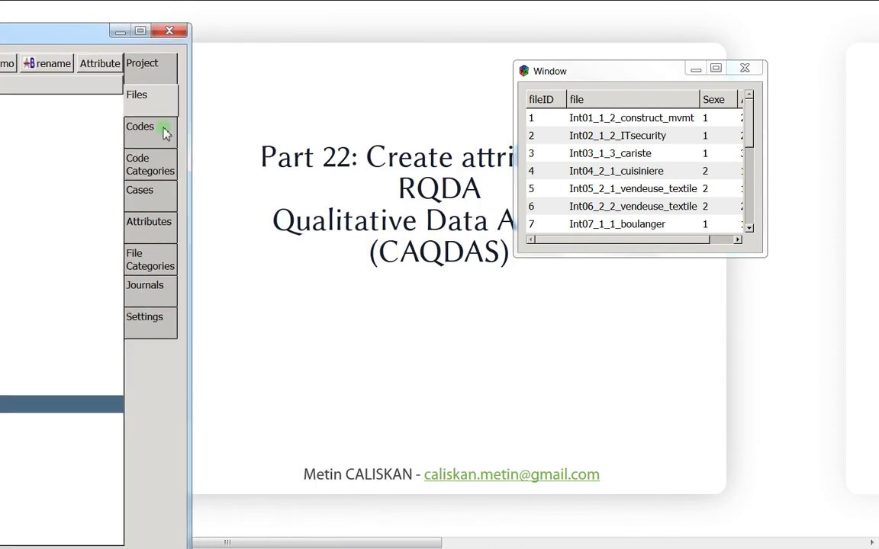
left_click_drag(516, 255, 282, 471)
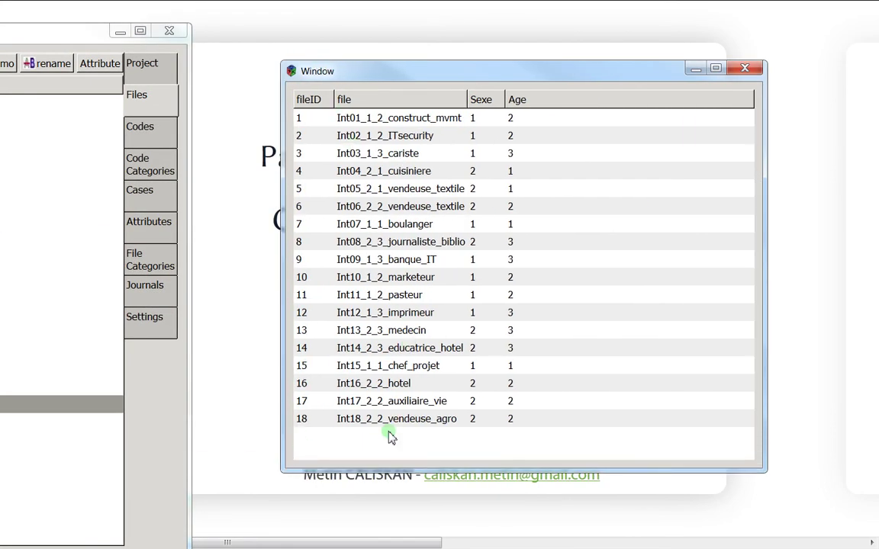
Examine the Sexe and Age values in the rows for Int01_1_2_construct_mvmt and Int04_2_1_cuisiniere, and close the table
left_click(483, 118)
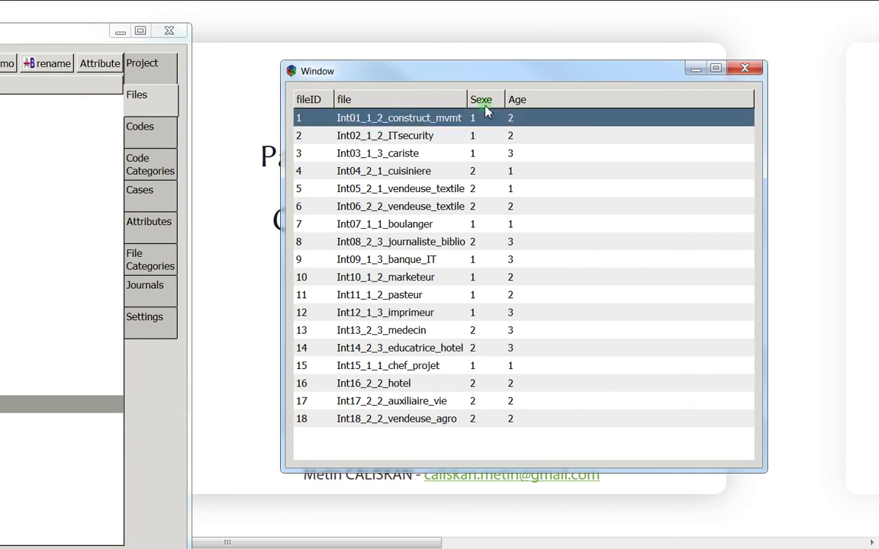
left_click(481, 174)
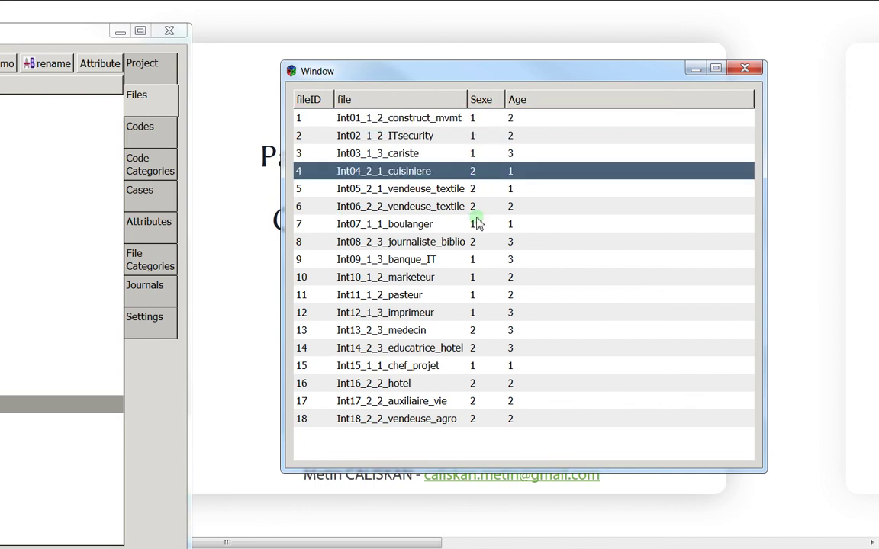
left_click(526, 122)
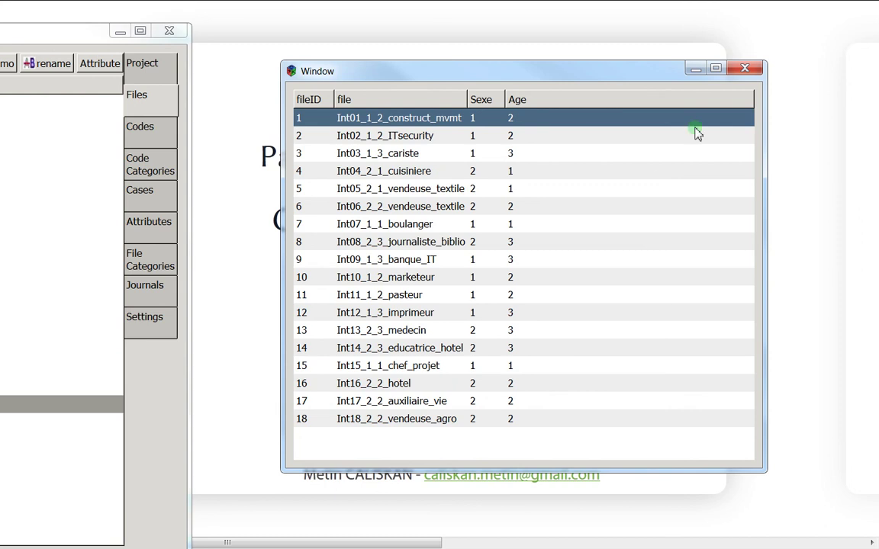
left_click(745, 68)
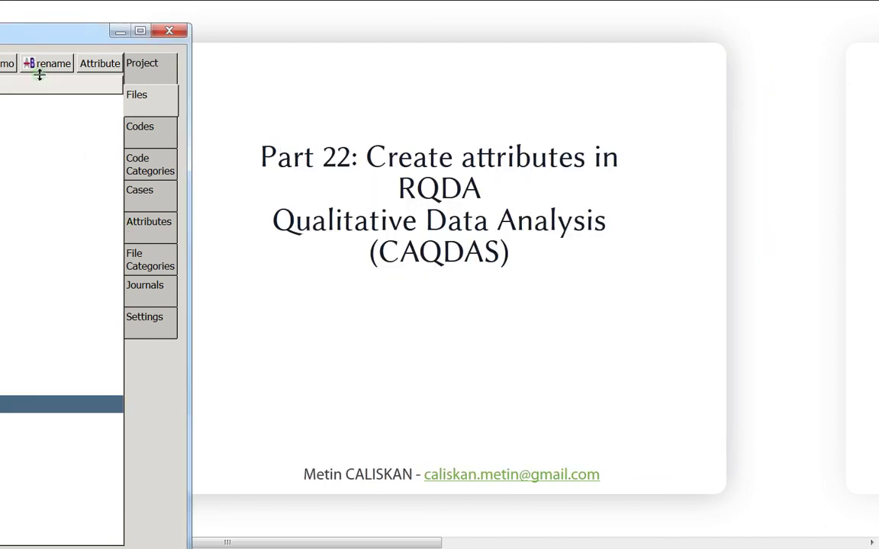
Bring the RQDA window fully back into view and export the file attributes as a CSV file
left_click_drag(20, 39, 412, 20)
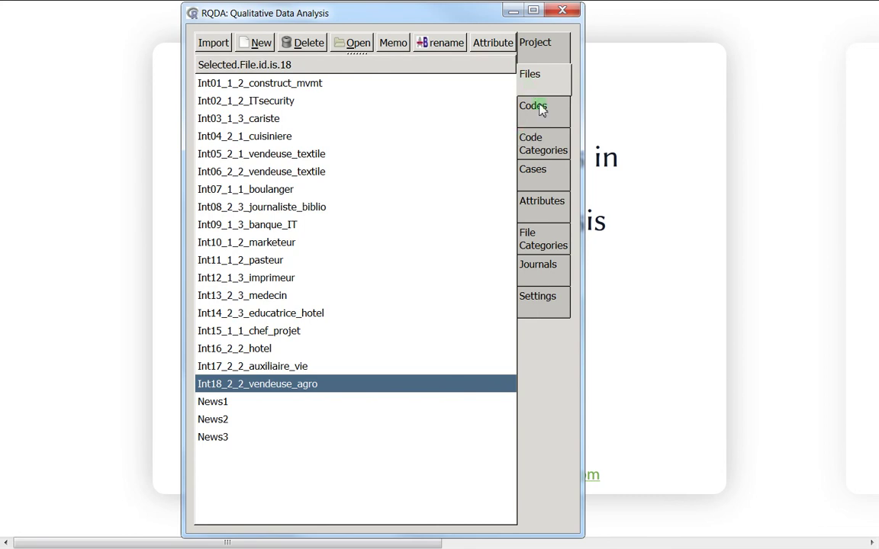
left_click(536, 78)
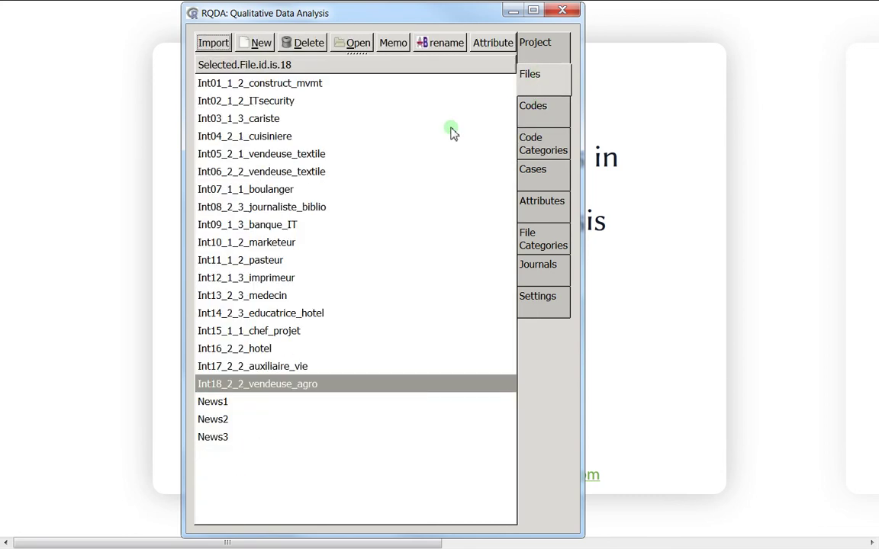
right_click(314, 475)
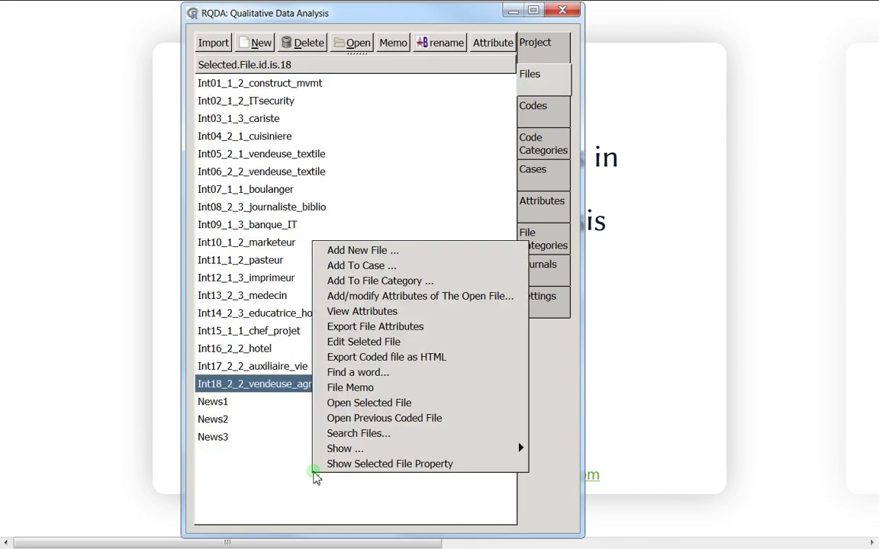
left_click(406, 327)
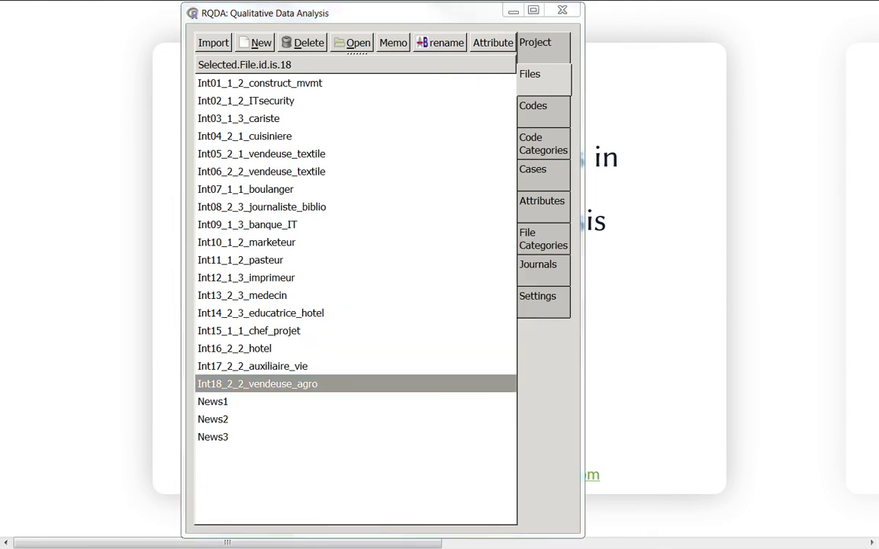
left_click_drag(90, 130, 68, 86)
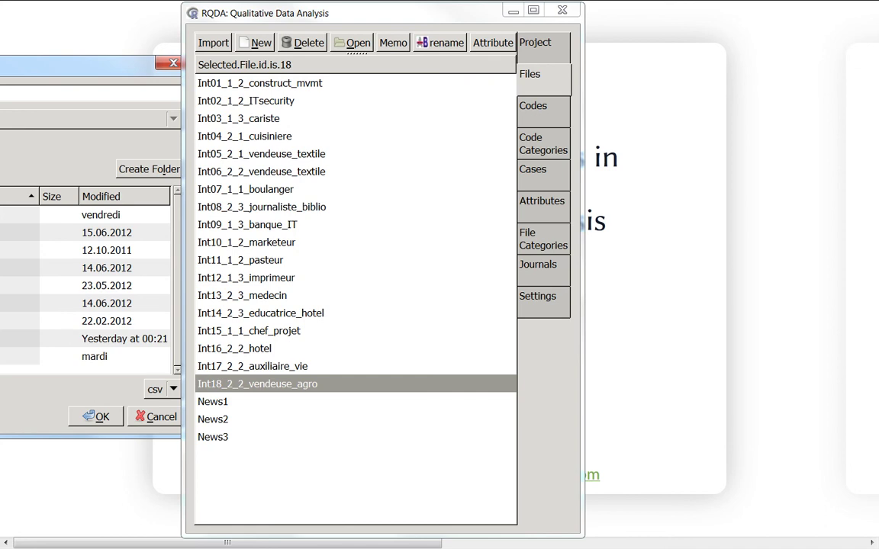
key("Return")
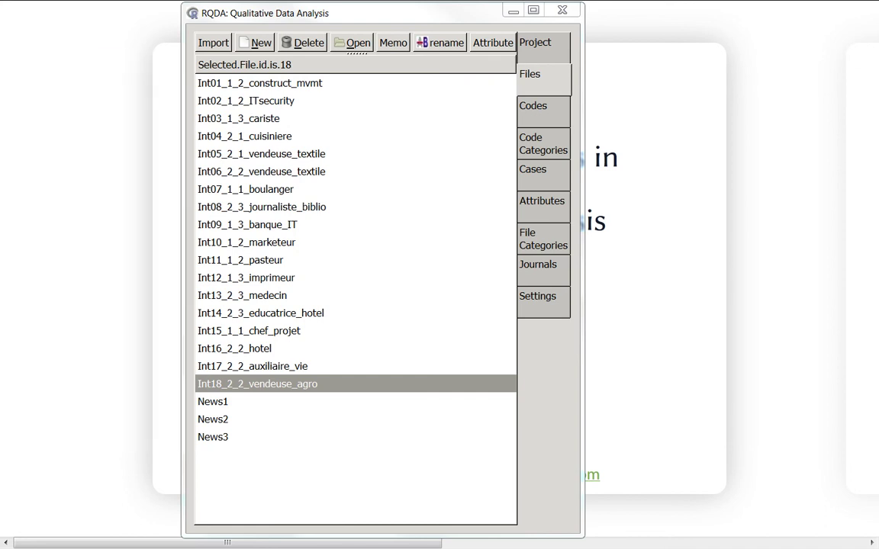